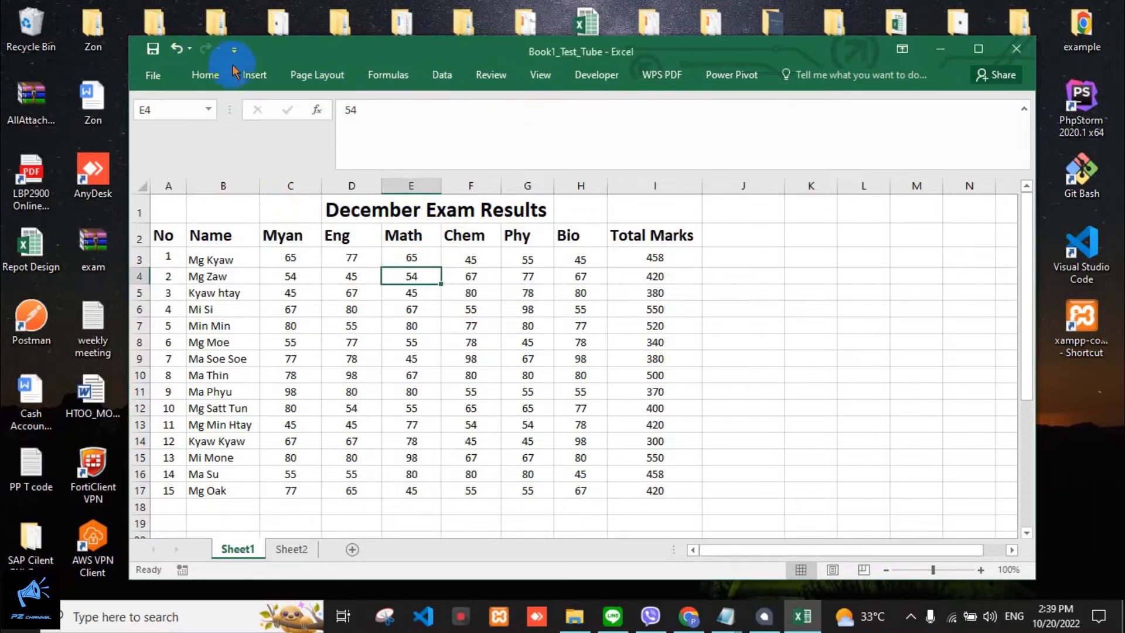
left_click(202, 75)
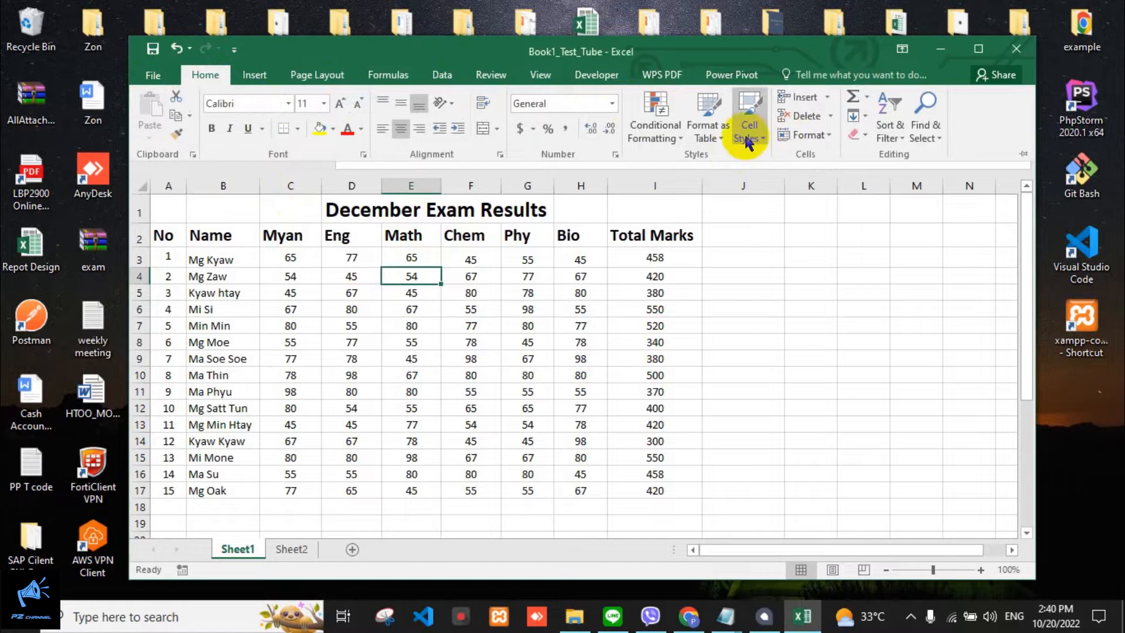
left_click(523, 257)
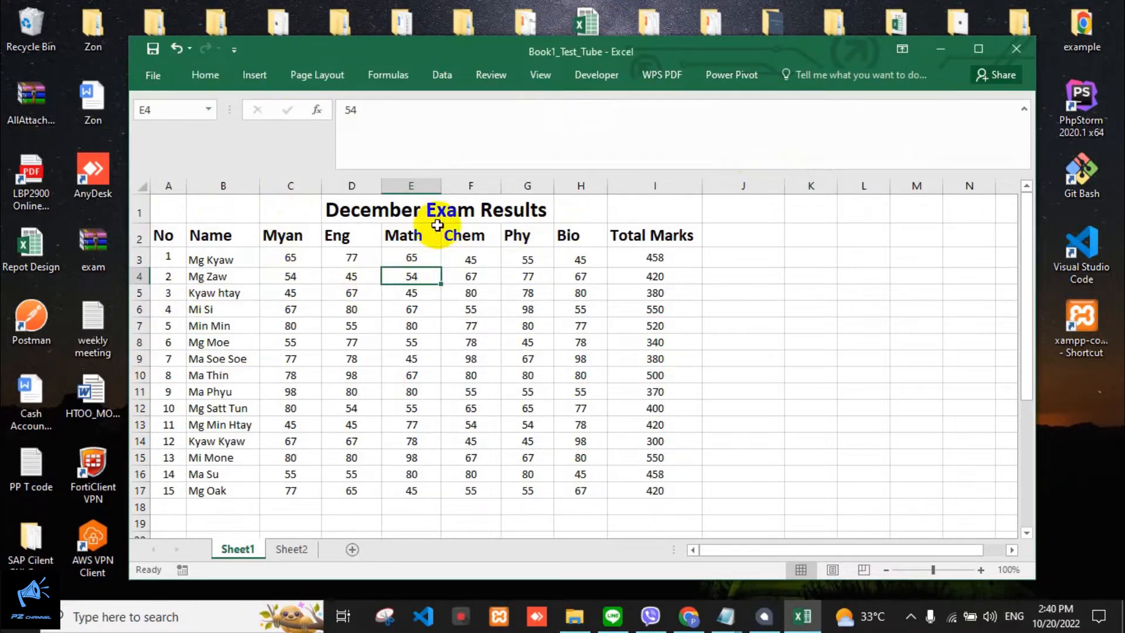
left_click(205, 75)
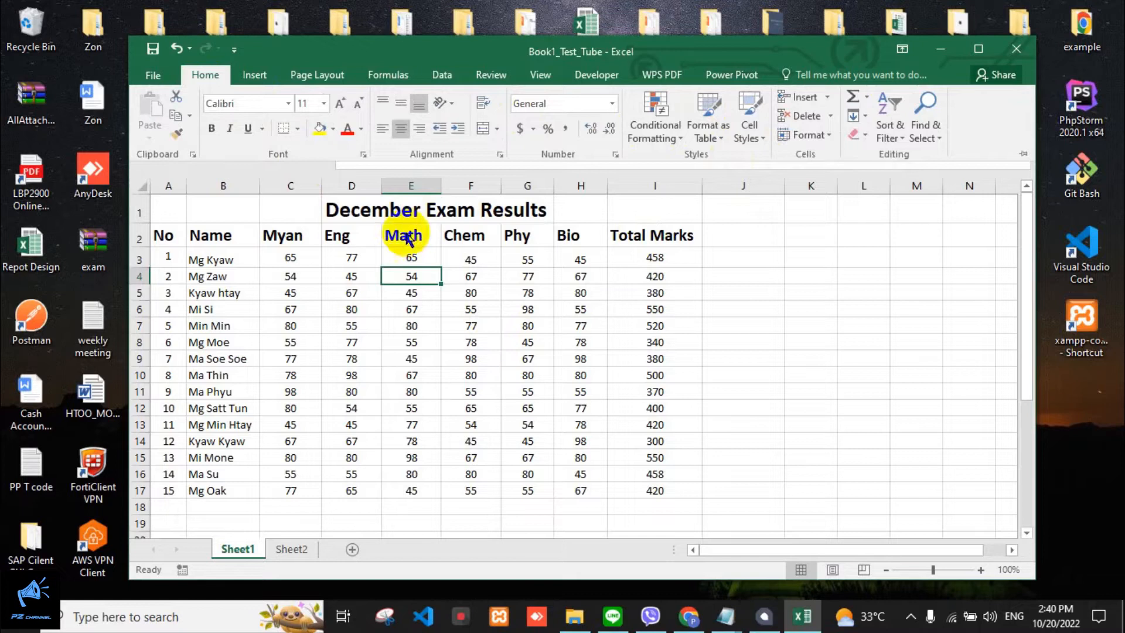
left_click(387, 217)
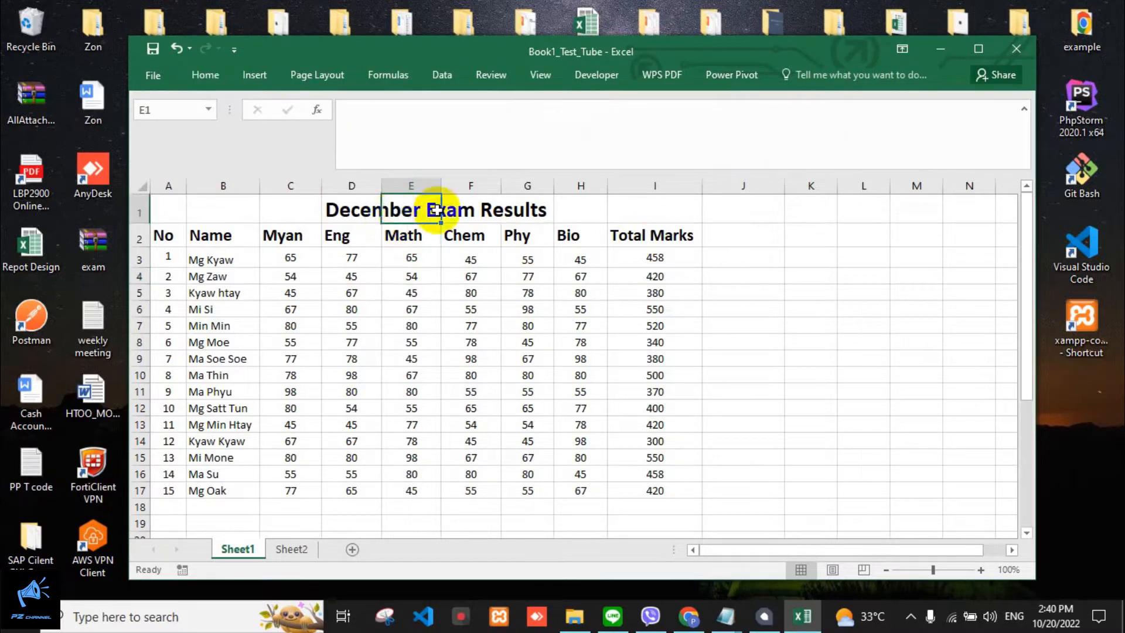
left_click(475, 207)
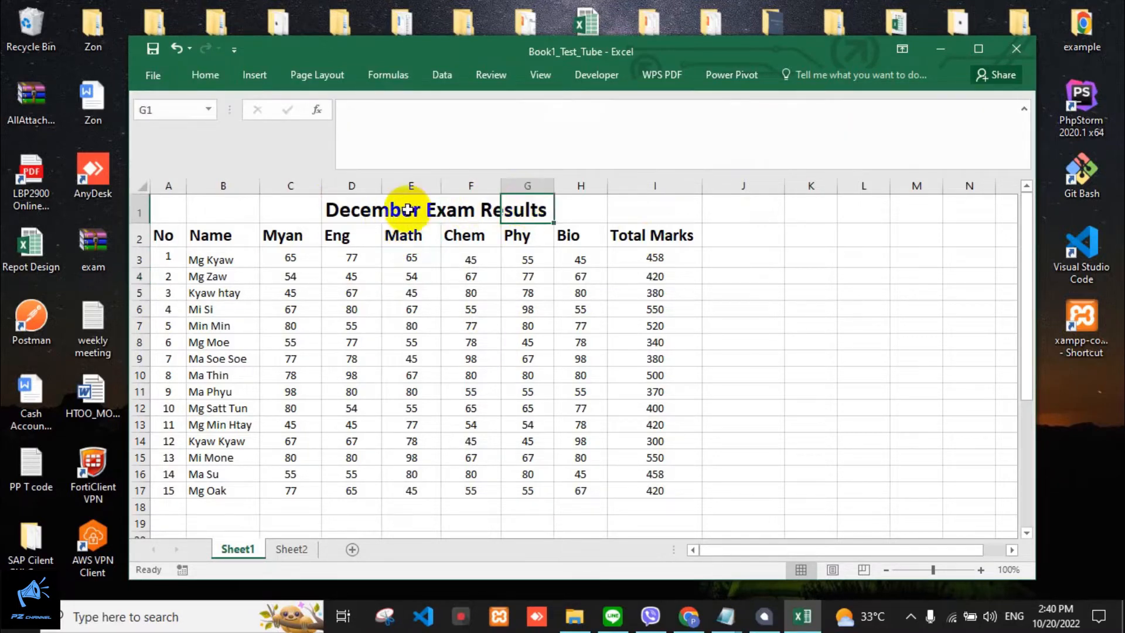
left_click(371, 210)
left_click(399, 210)
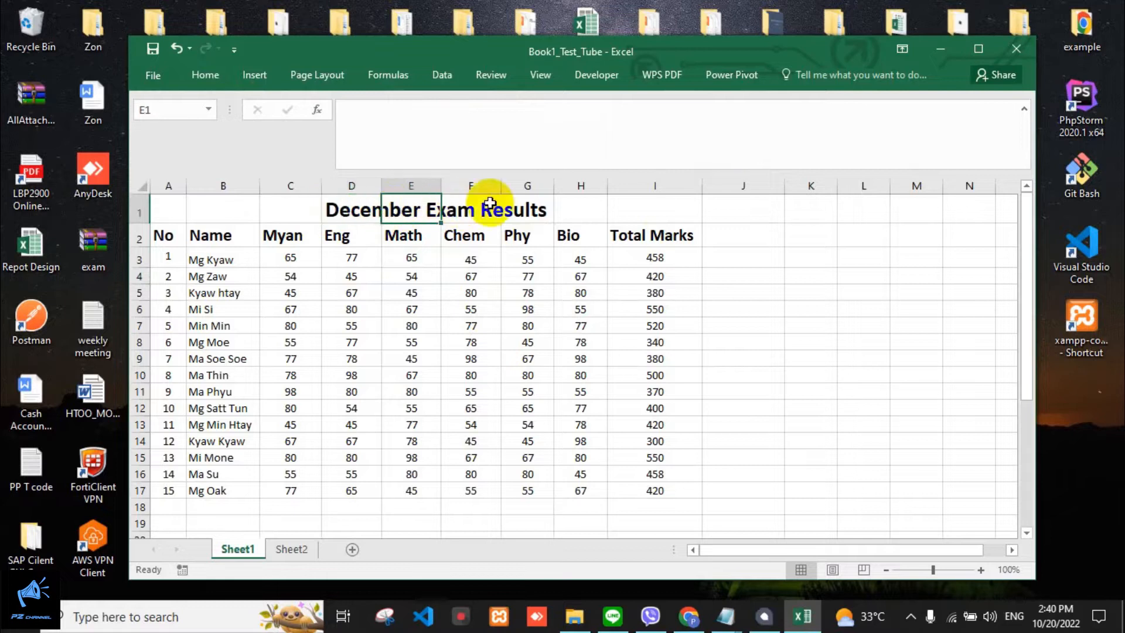
left_click(488, 205)
left_click(532, 207)
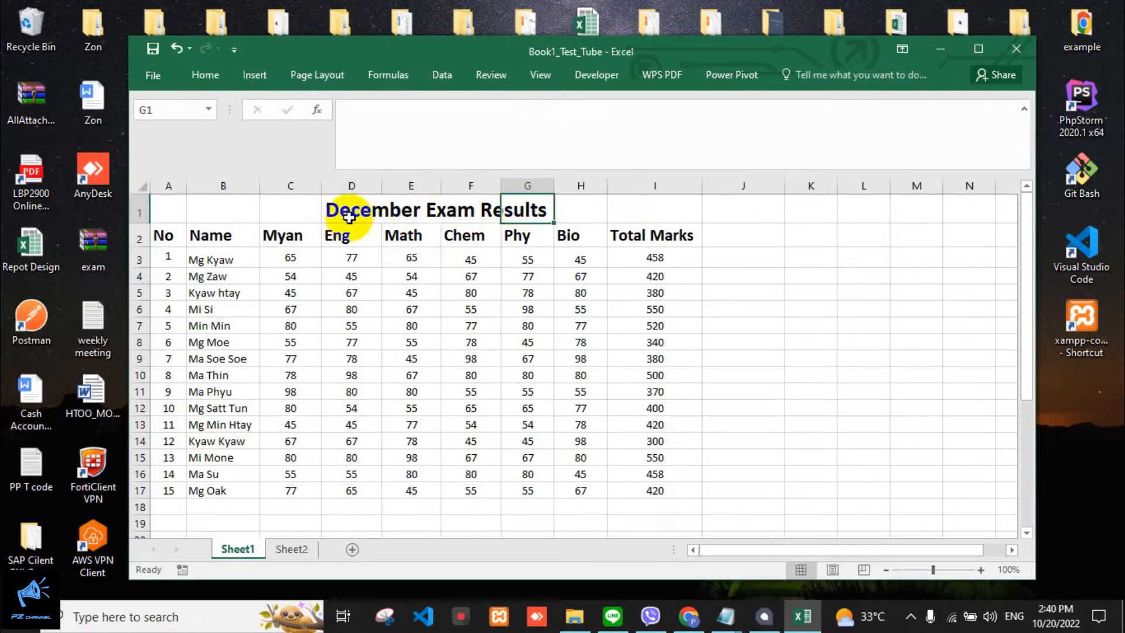
- Apply the Heading 1 cell style to the title "December Exam Results" in cells D1:G1
left_click_drag(329, 209, 516, 209)
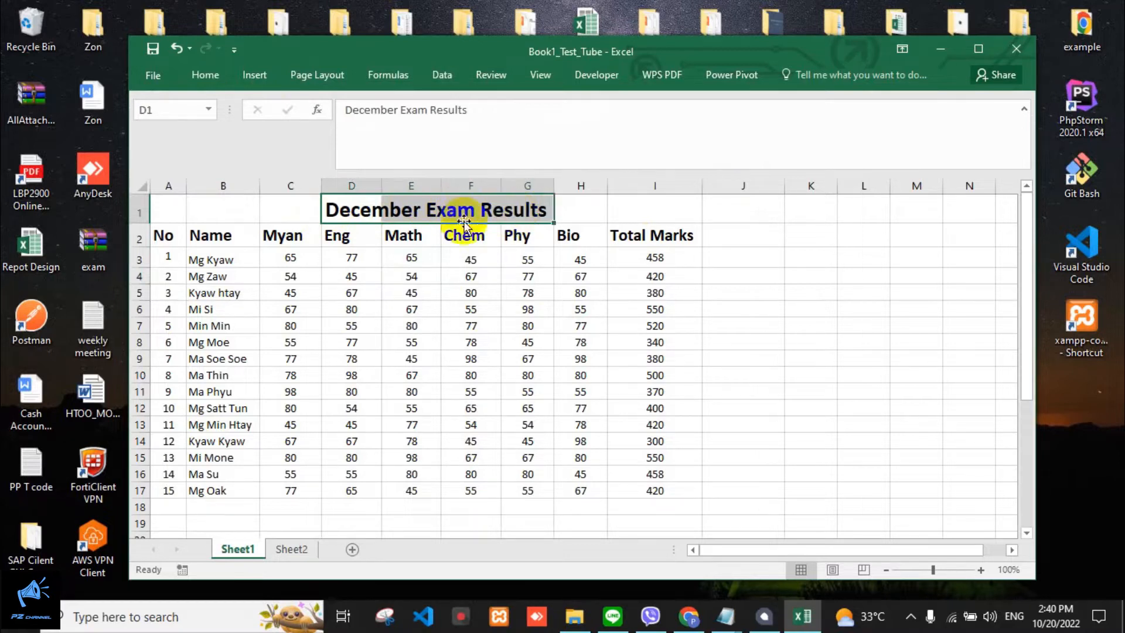
left_click(210, 77)
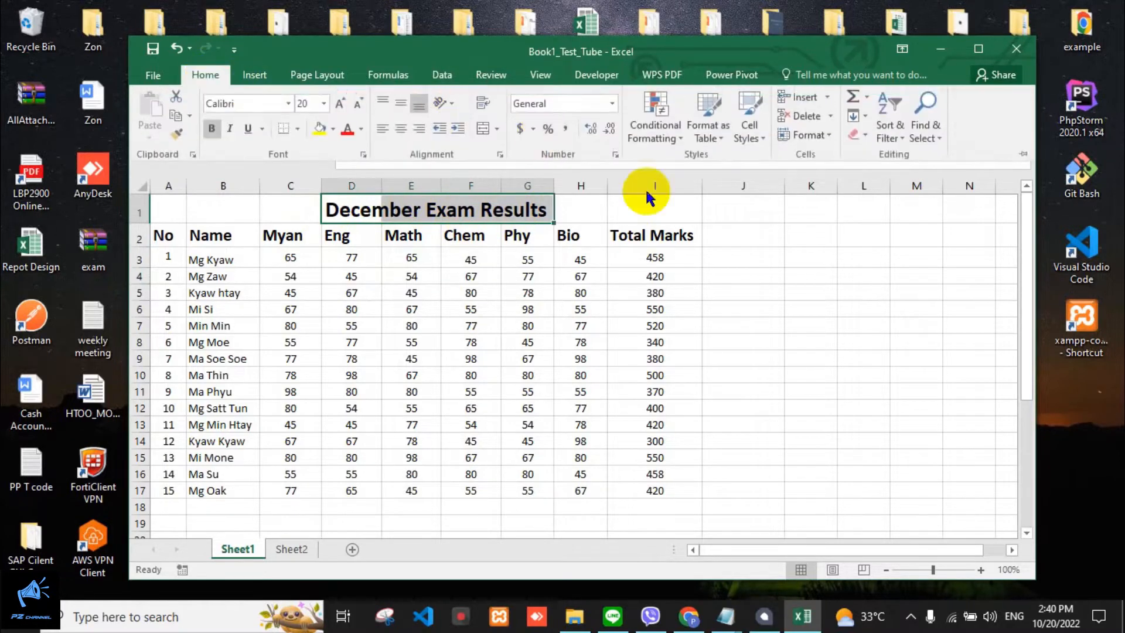
left_click(747, 131)
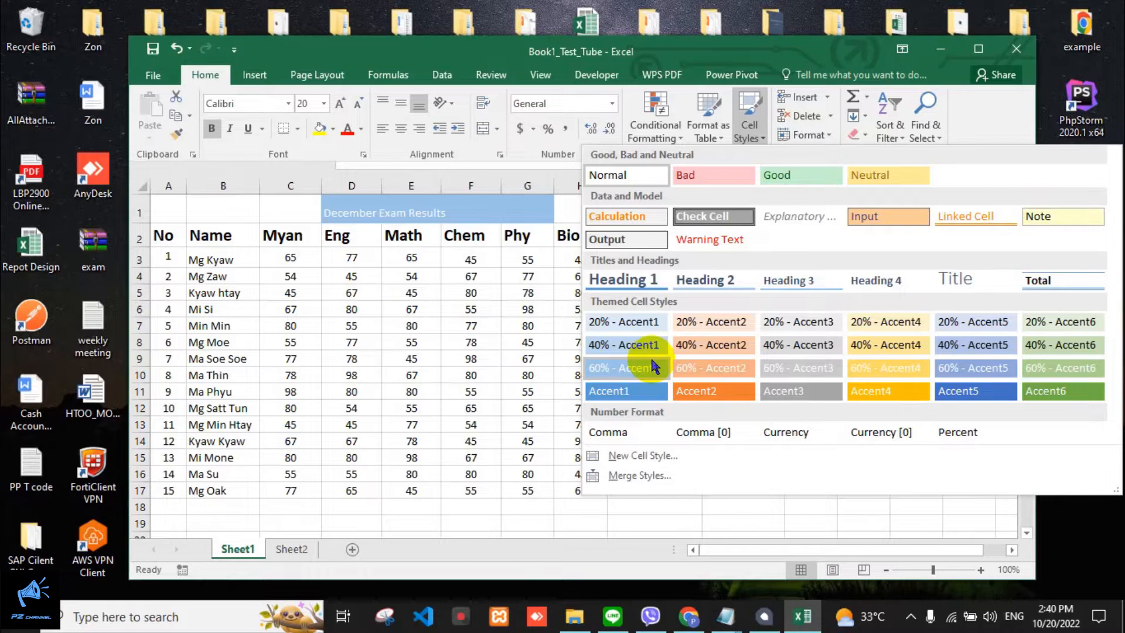
left_click(619, 280)
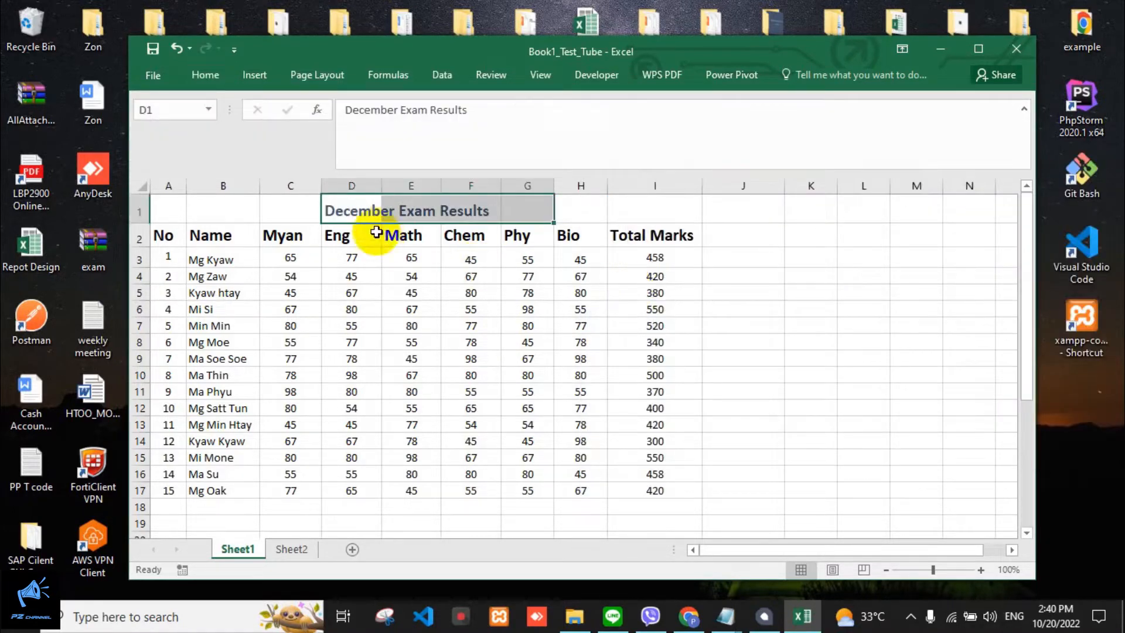
left_click(465, 214)
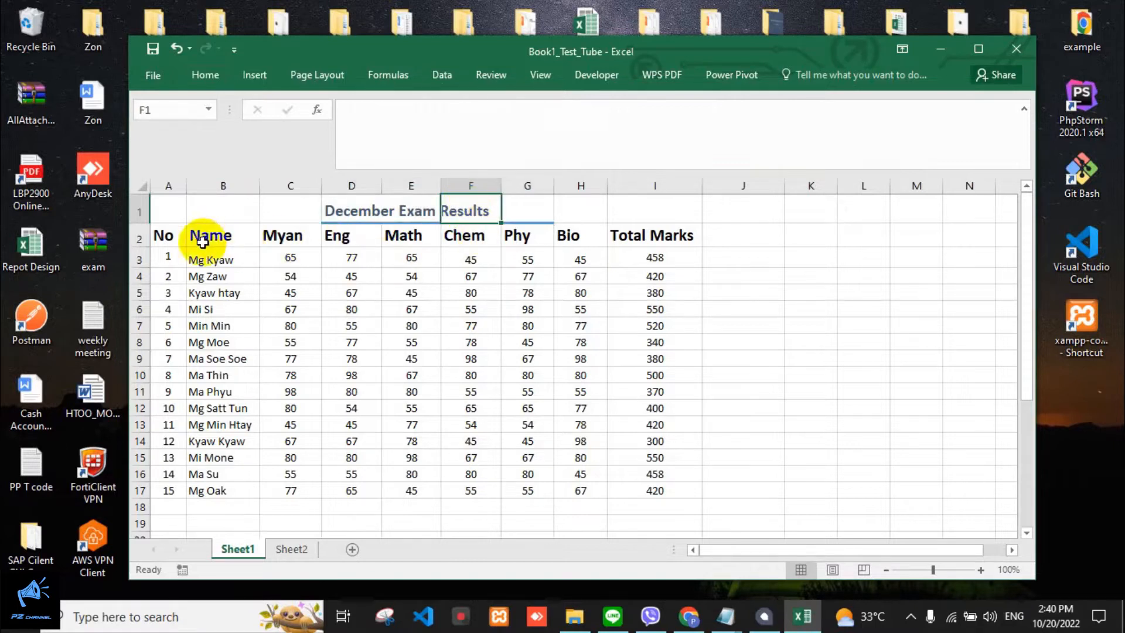
- Apply the Heading 2 cell style to the "No" header in cell A2
left_click(169, 235)
left_click(214, 232)
left_click(297, 230)
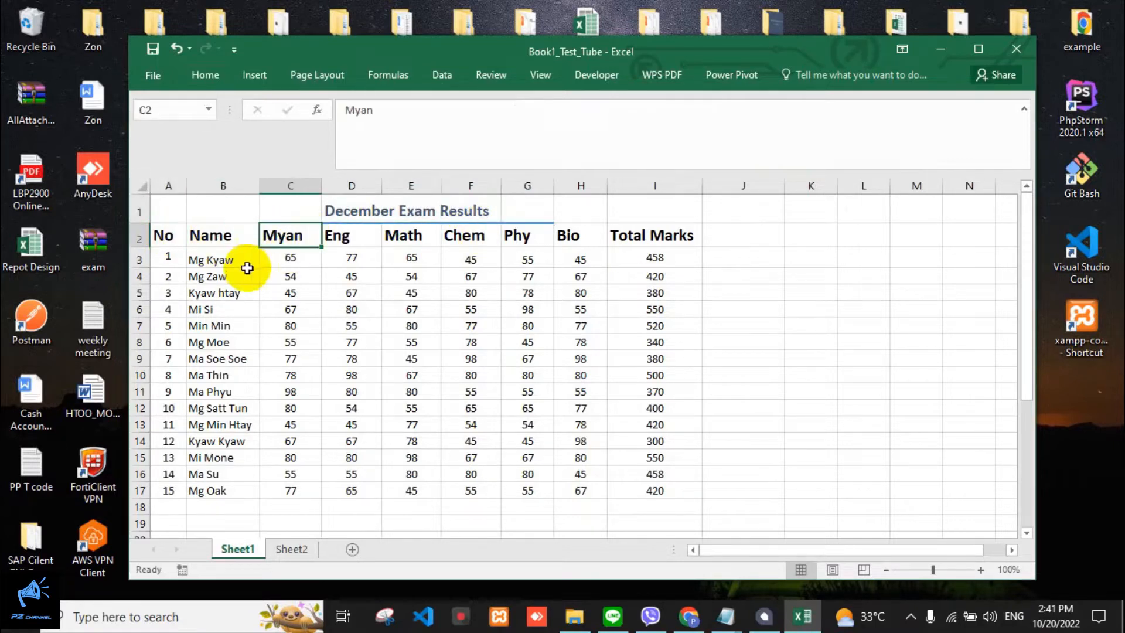
left_click(170, 236)
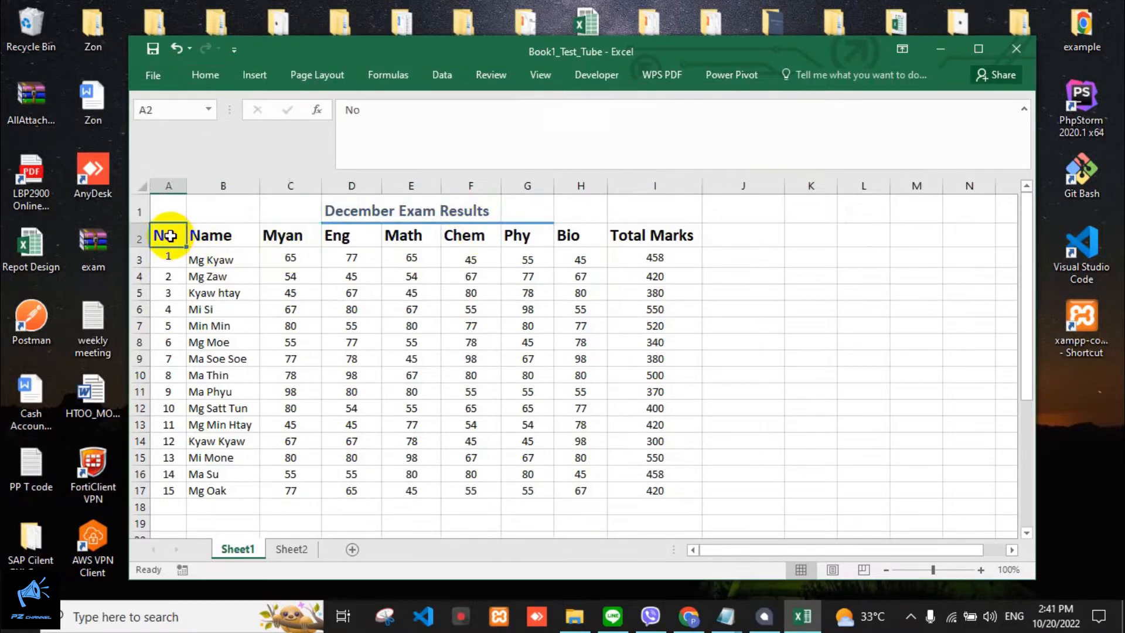
left_click(206, 76)
left_click(748, 126)
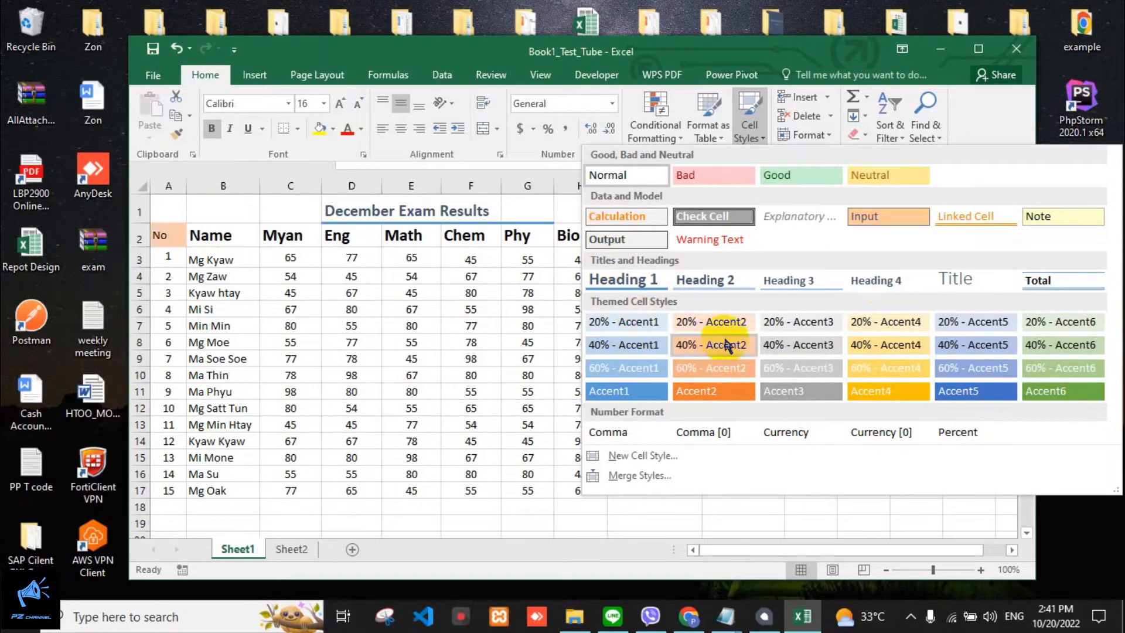
left_click(633, 284)
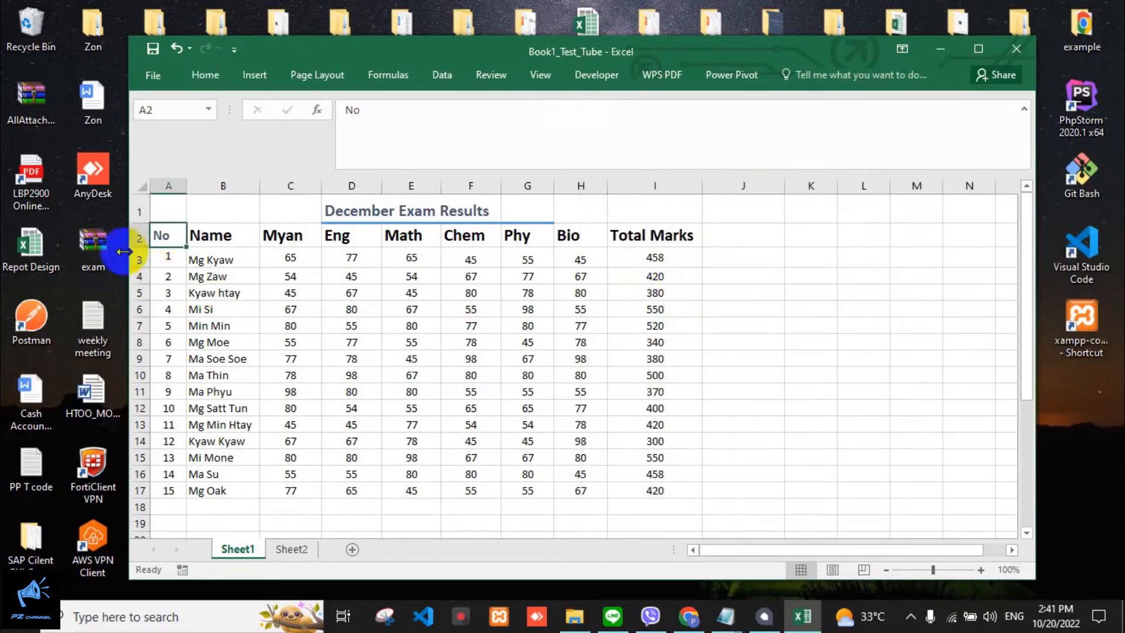
- Apply the 40% - Accent4 cell style to the whole header row 2
left_click(141, 236)
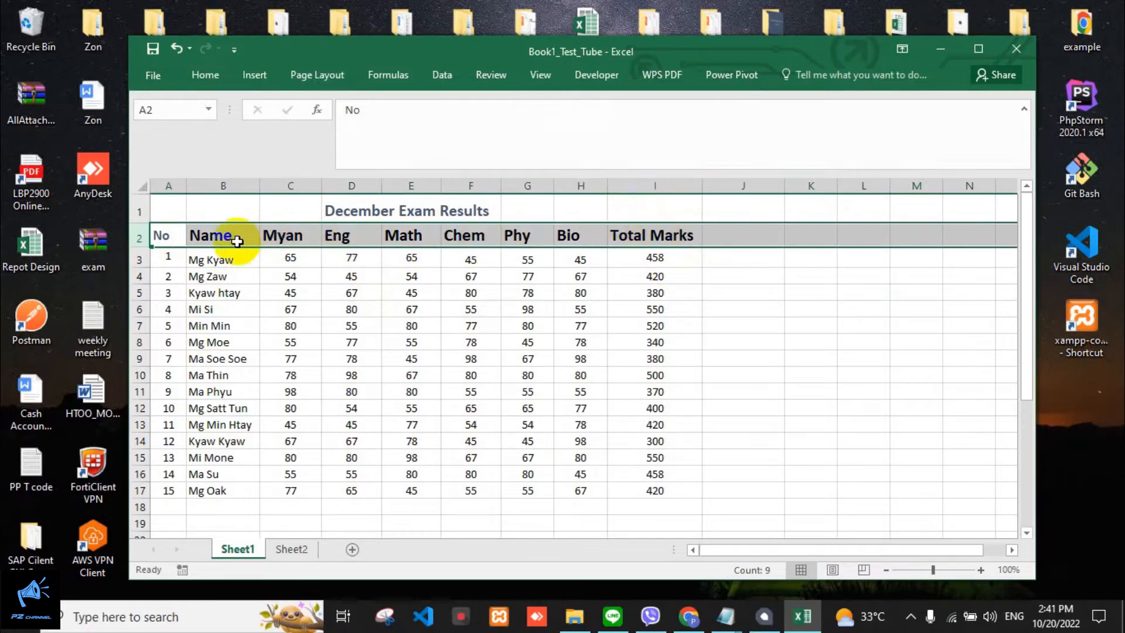
left_click(205, 75)
left_click(758, 131)
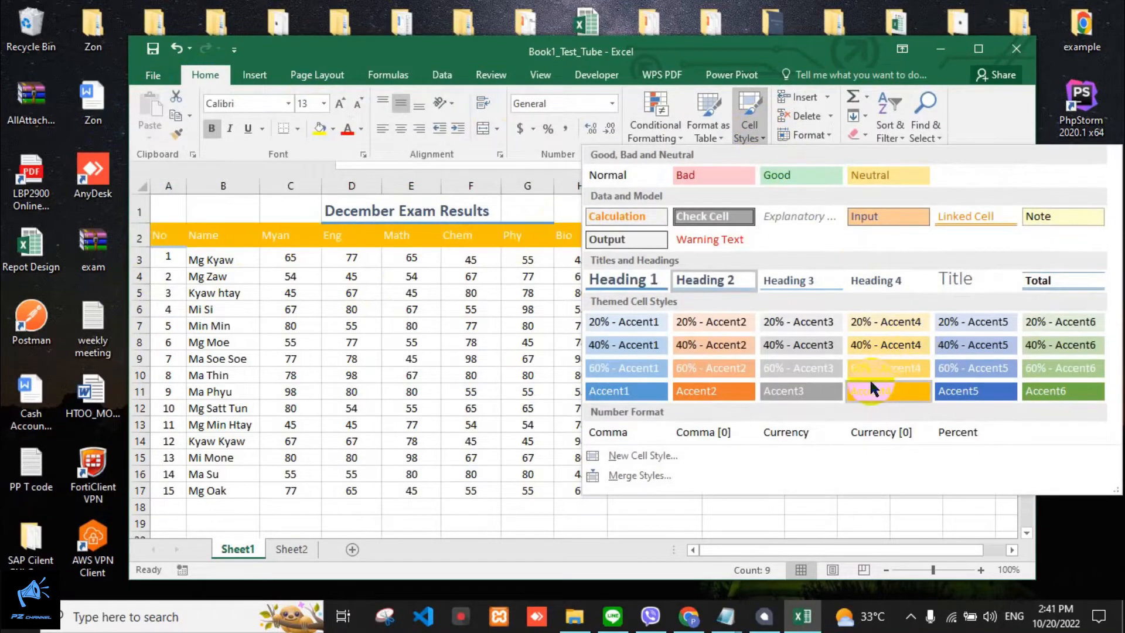
left_click(884, 347)
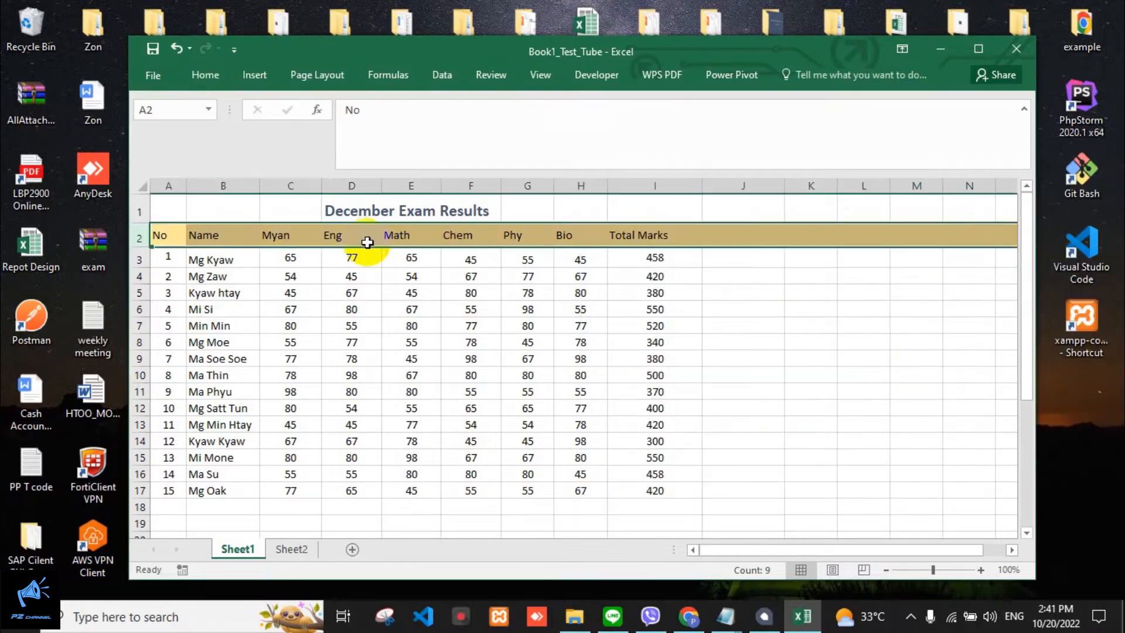
left_click(416, 291)
- Apply the 40% - Accent5 cell style to the entire Name column B
left_click(209, 252)
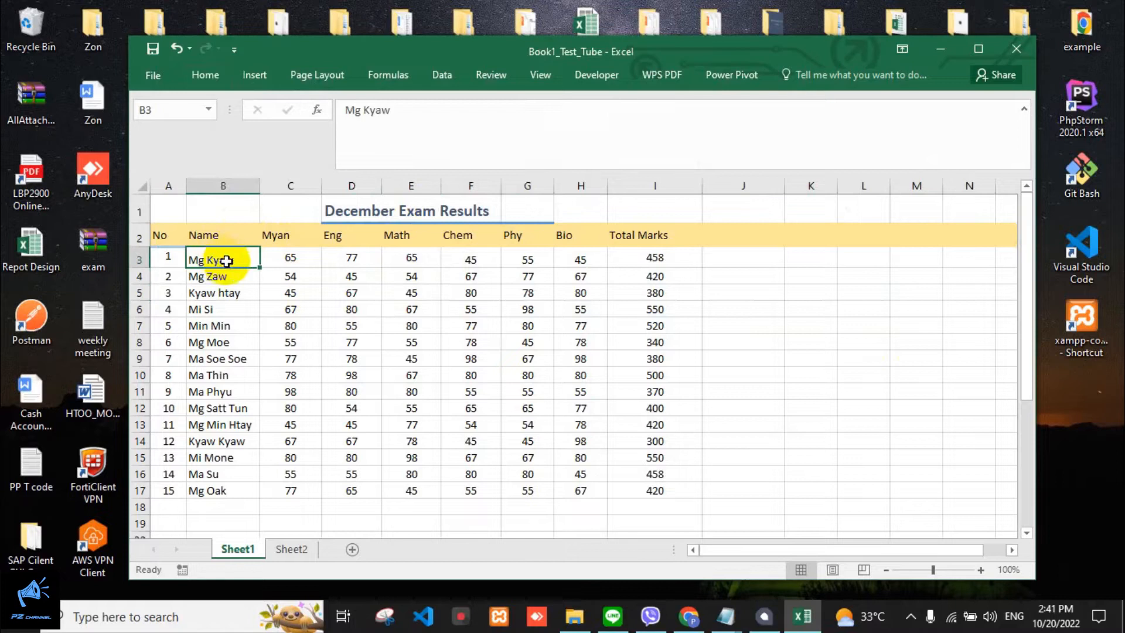
left_click(128, 257)
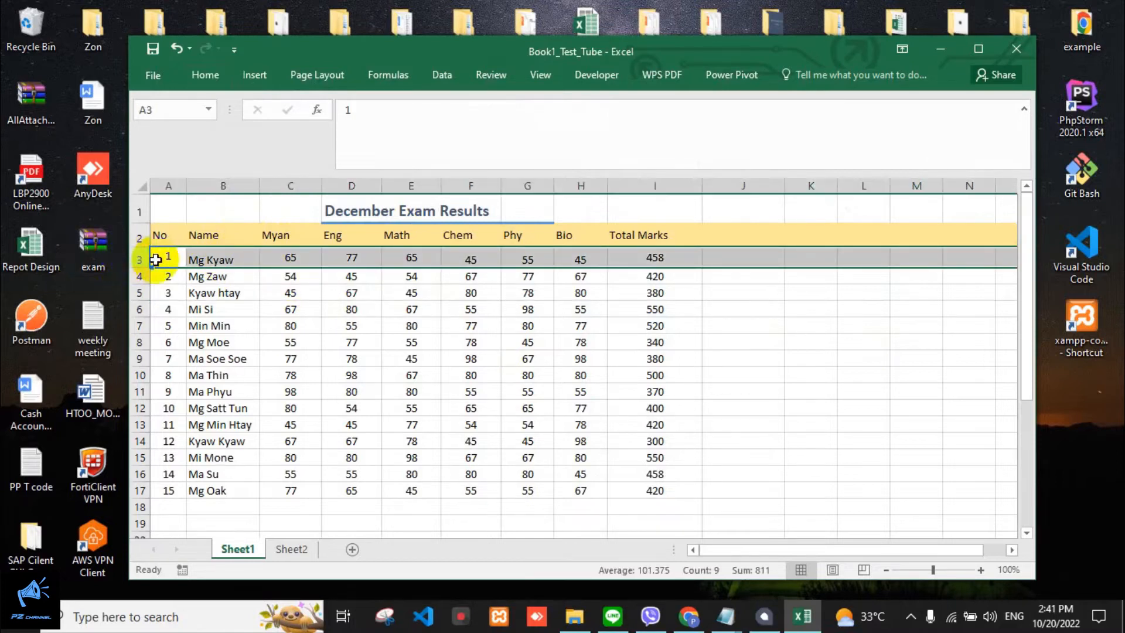
left_click(232, 182)
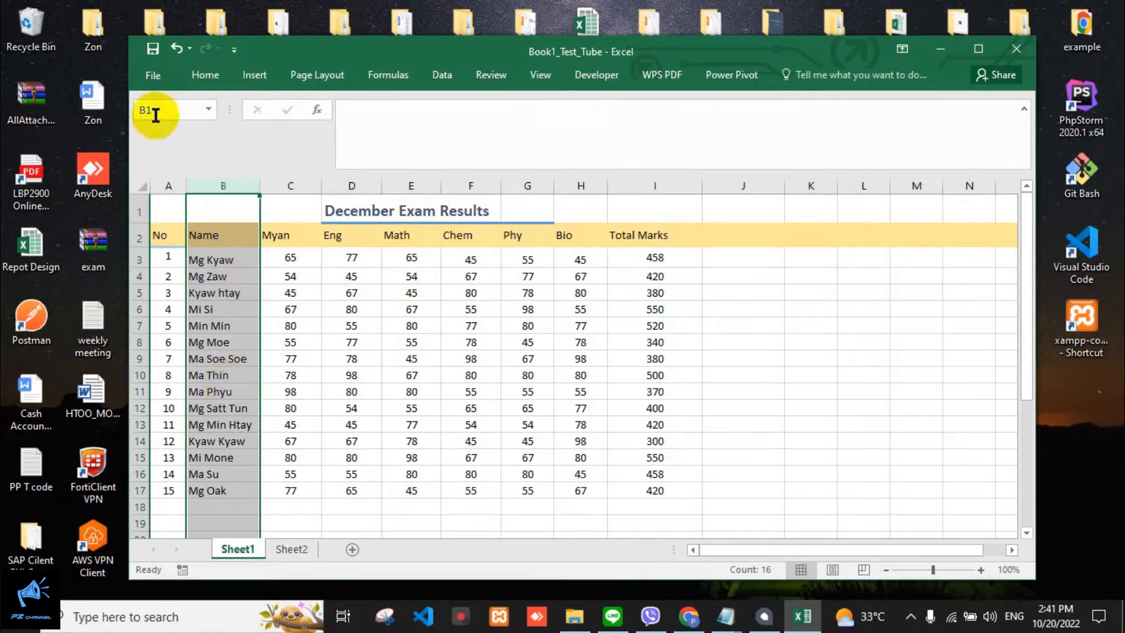
left_click(205, 75)
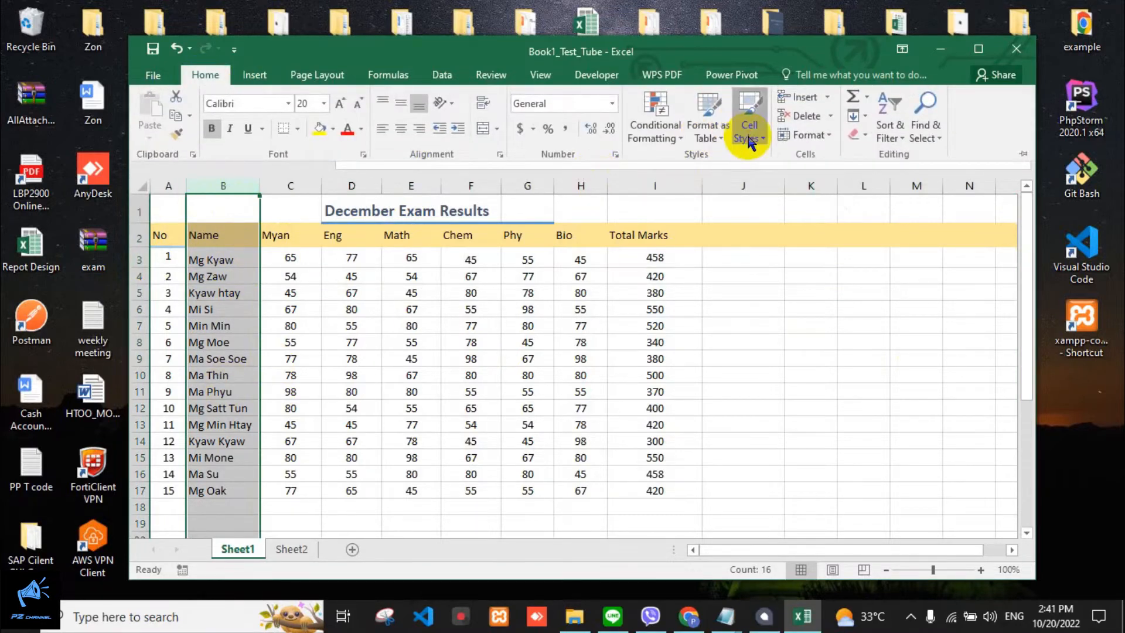
left_click(749, 117)
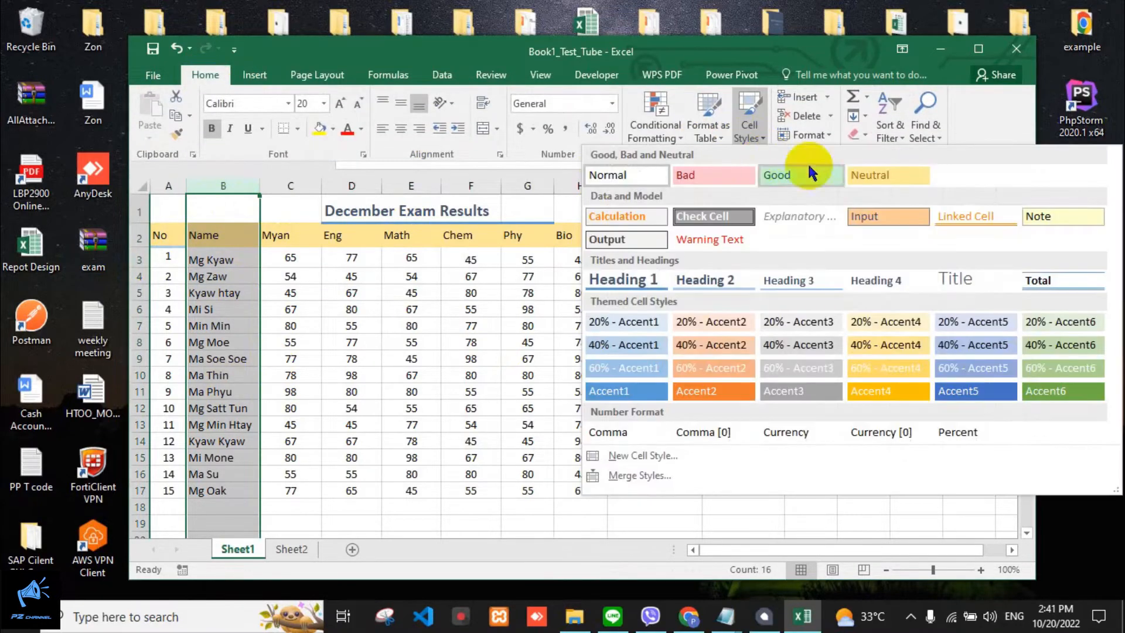
left_click(940, 347)
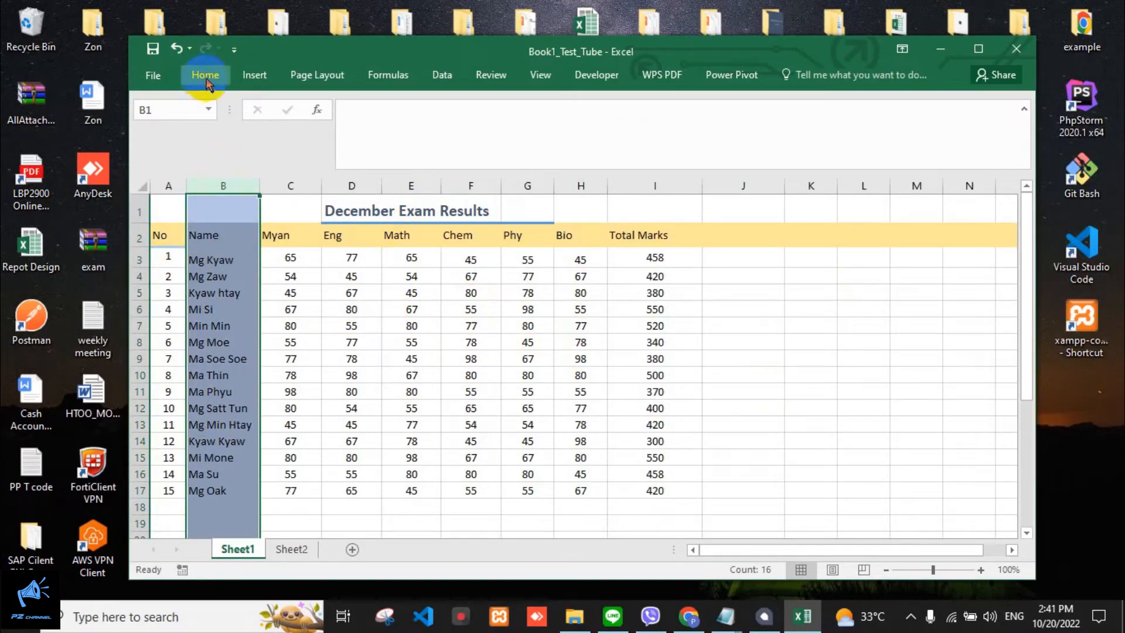
left_click(227, 78)
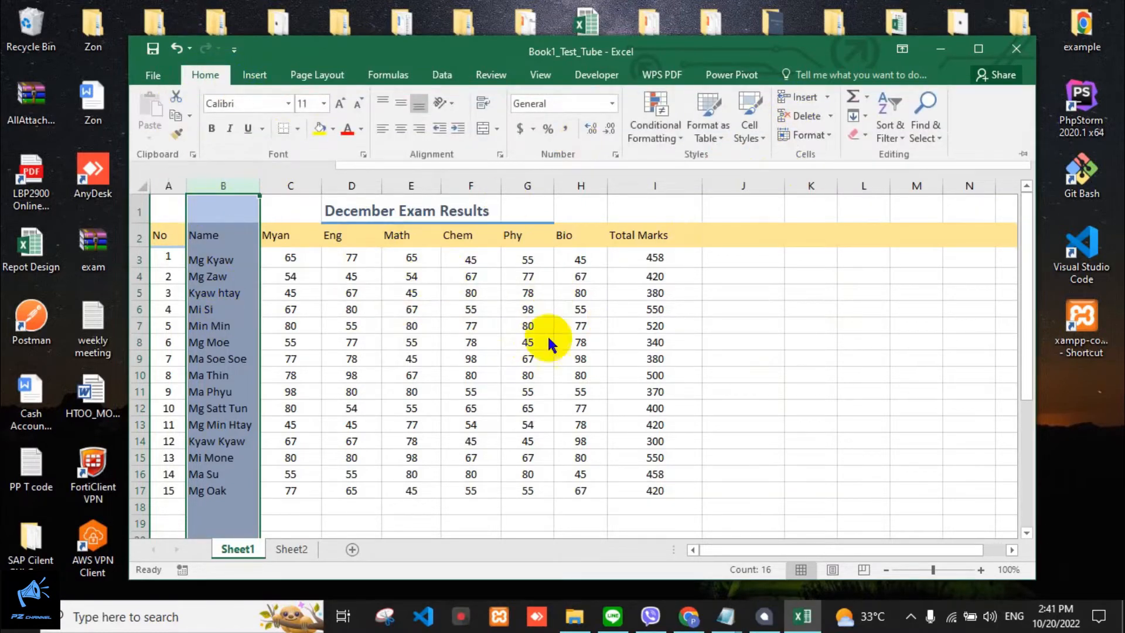
- Apply the Good cell style to the Chem mark in cell F4
left_click(472, 275)
left_click(473, 276)
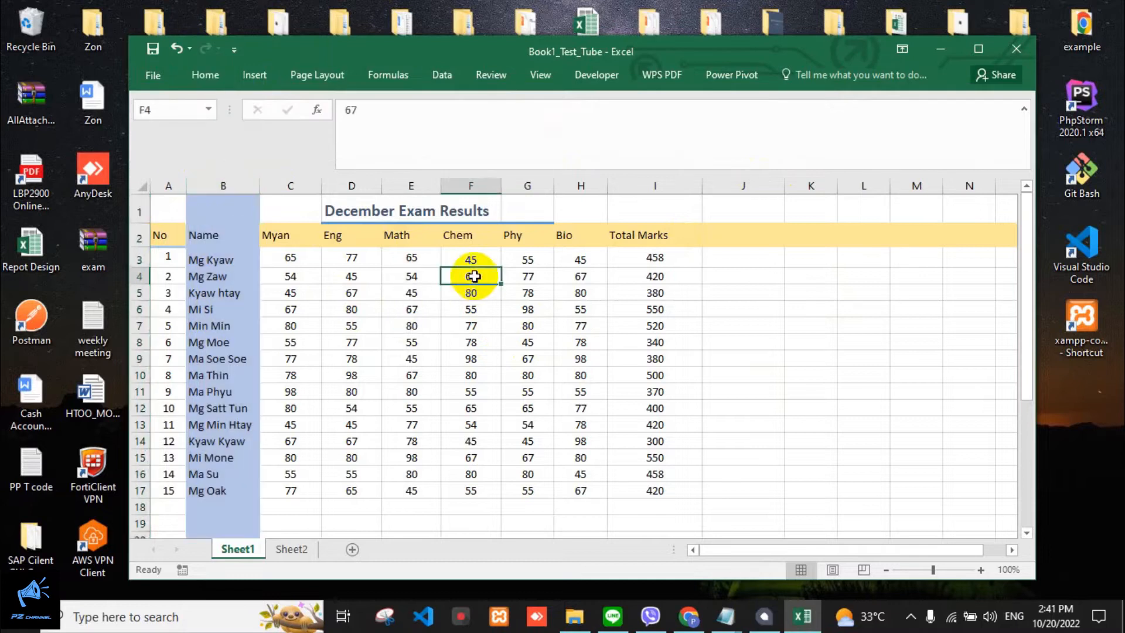
left_click(218, 77)
left_click(760, 126)
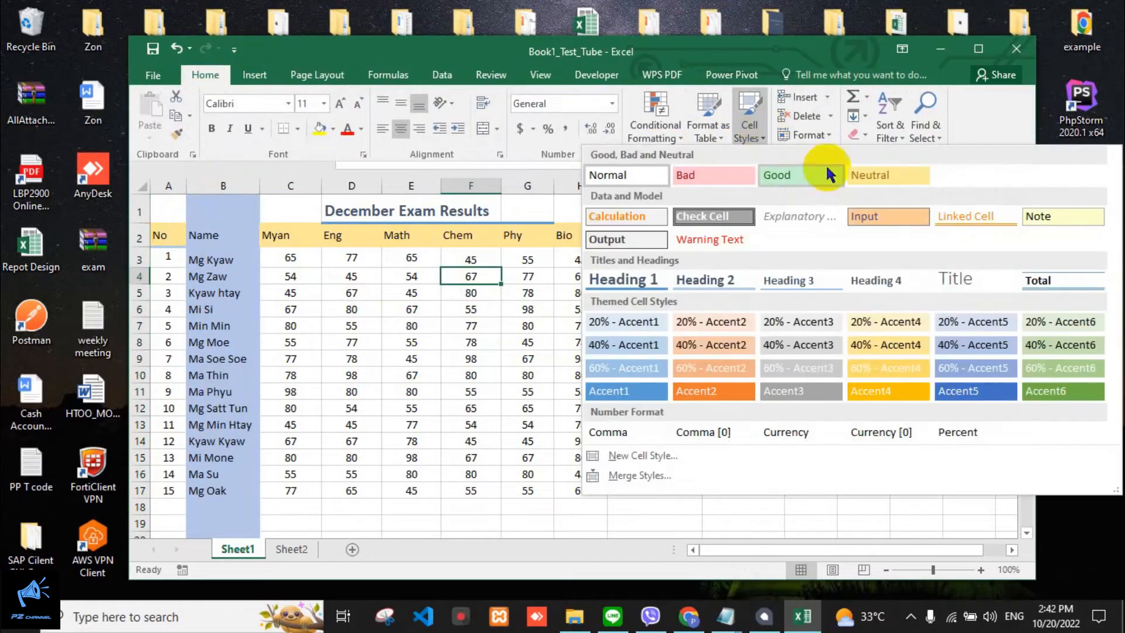
left_click(798, 178)
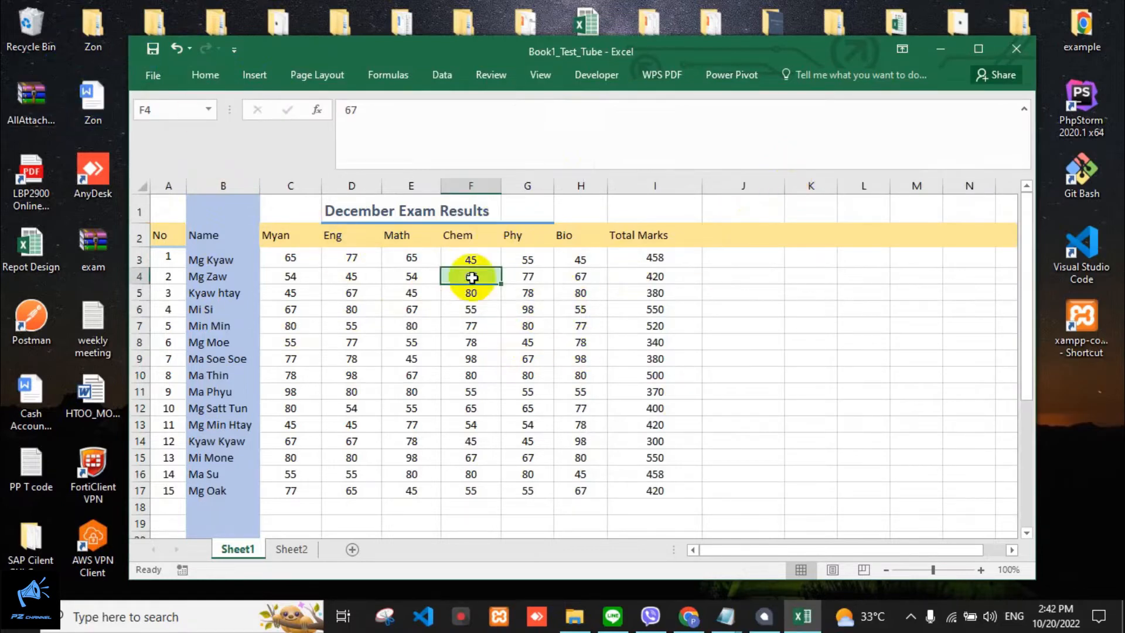
left_click(204, 78)
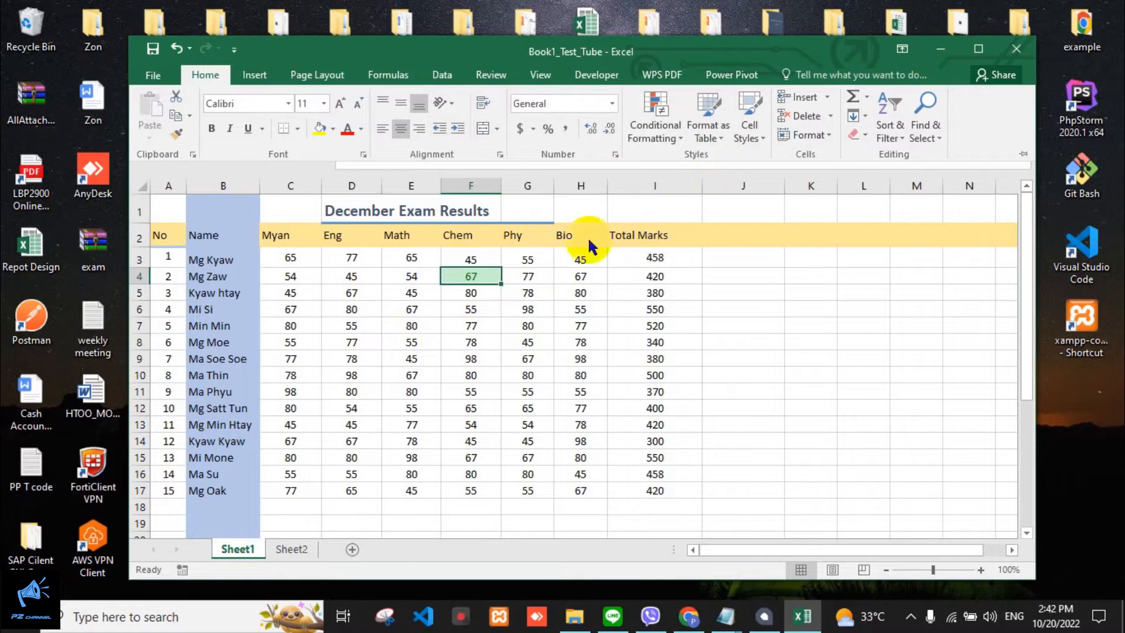
left_click(512, 236)
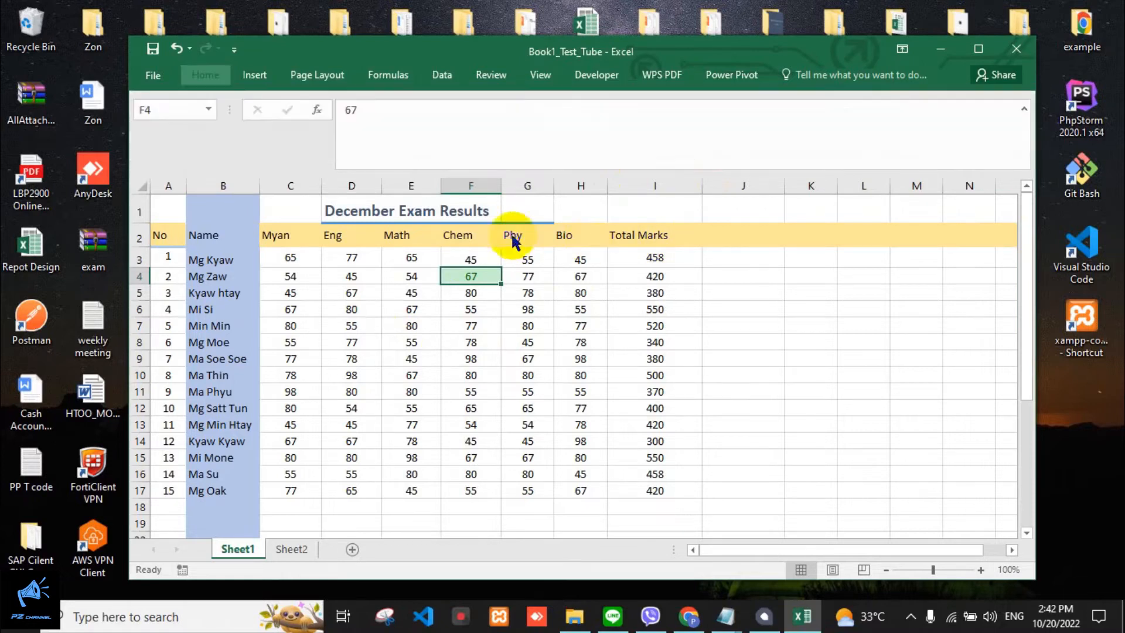
- Undo all the applied cell styles, from cell F4 back to the title in row 1
left_click(177, 50)
left_click(177, 51)
left_click(178, 50)
left_click(177, 50)
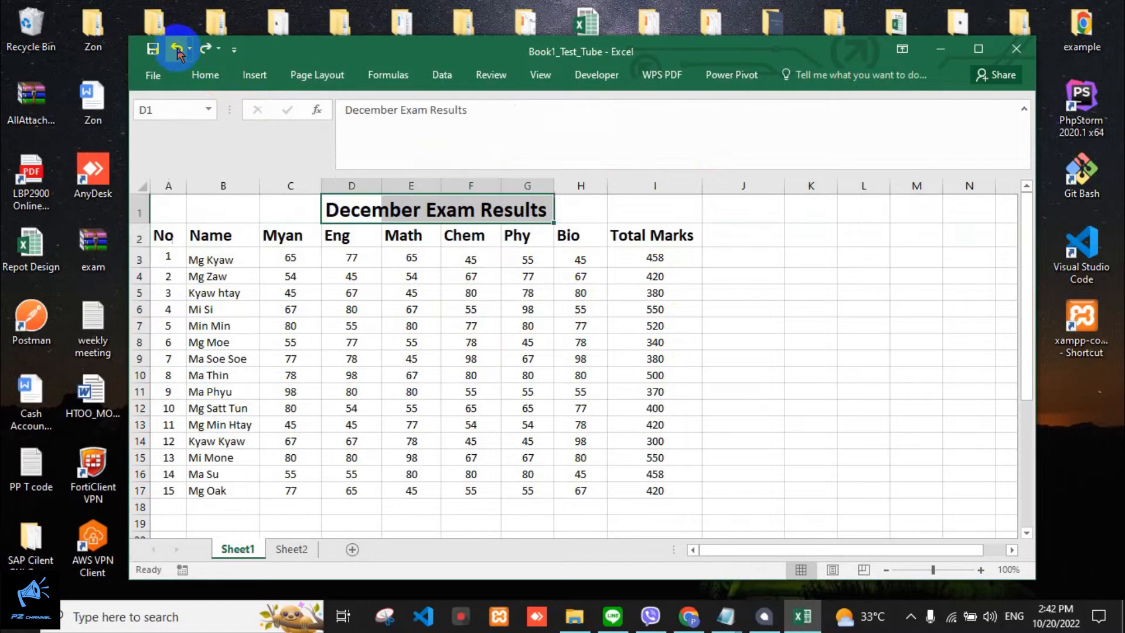
left_click(415, 294)
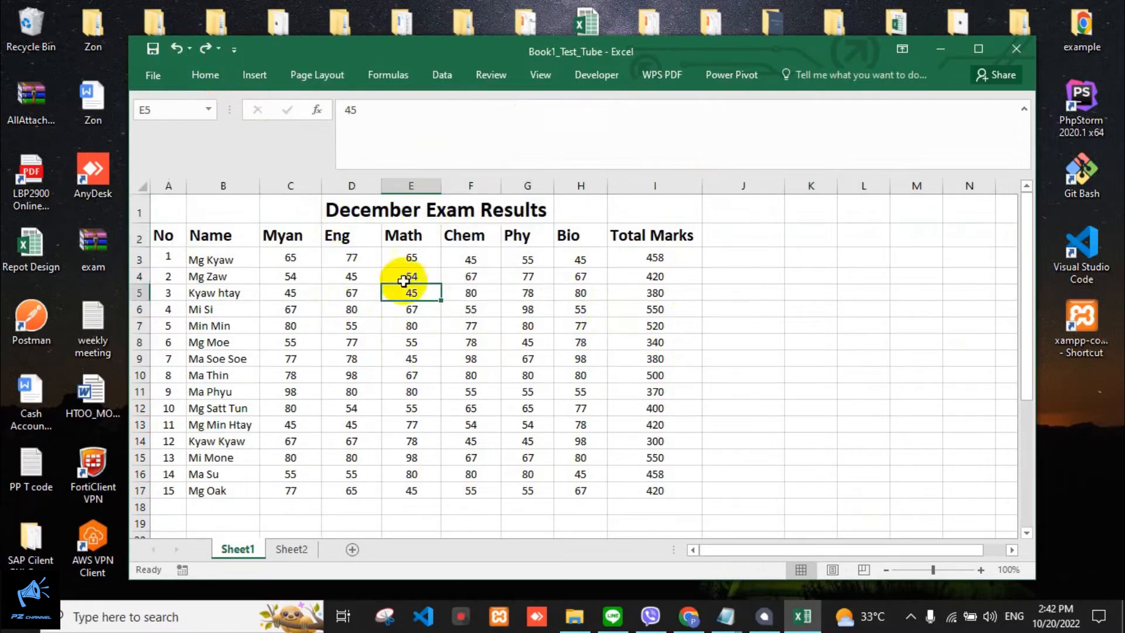
left_click(204, 76)
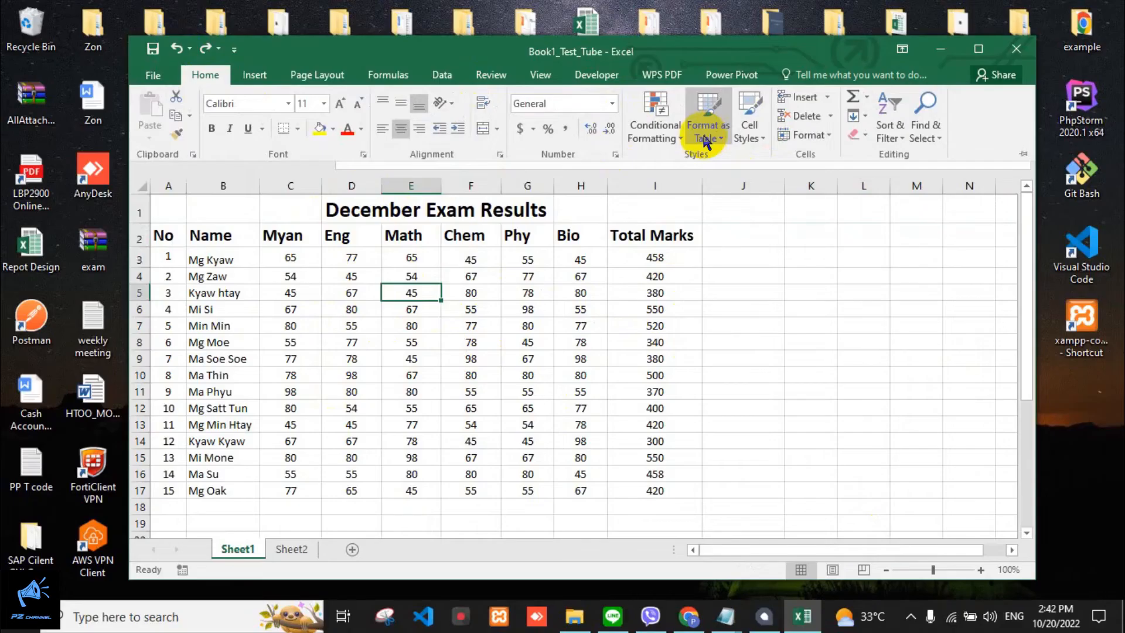
key("ctrl+F1")
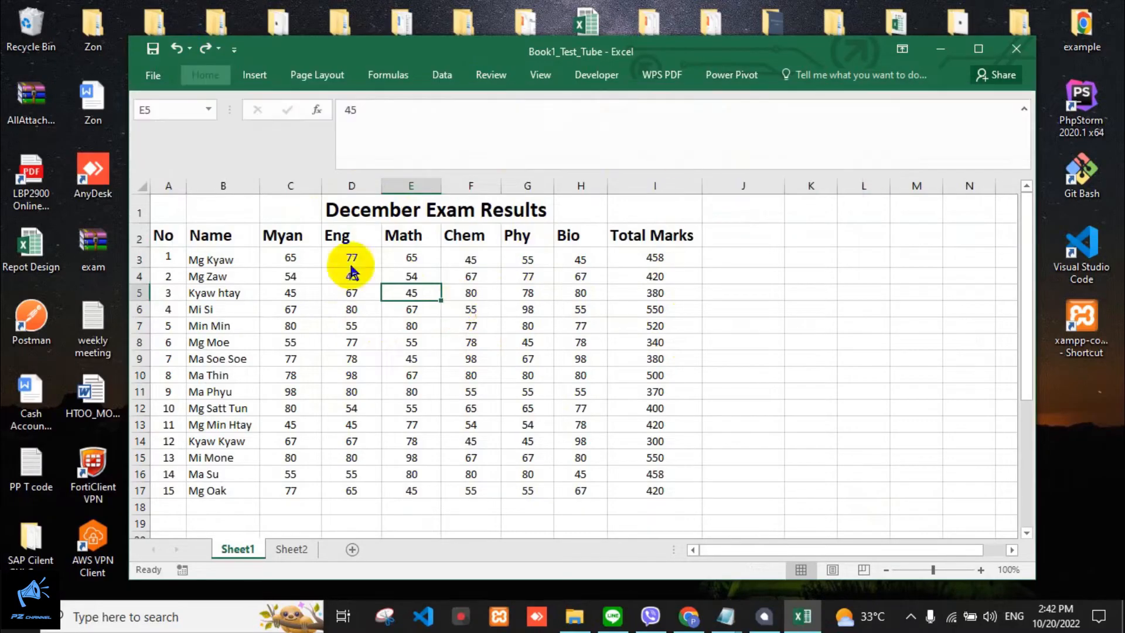
- Format the range A2:I17 as a table with headers, using the light blue banded style from the first row of Medium styles
left_click(90, 272)
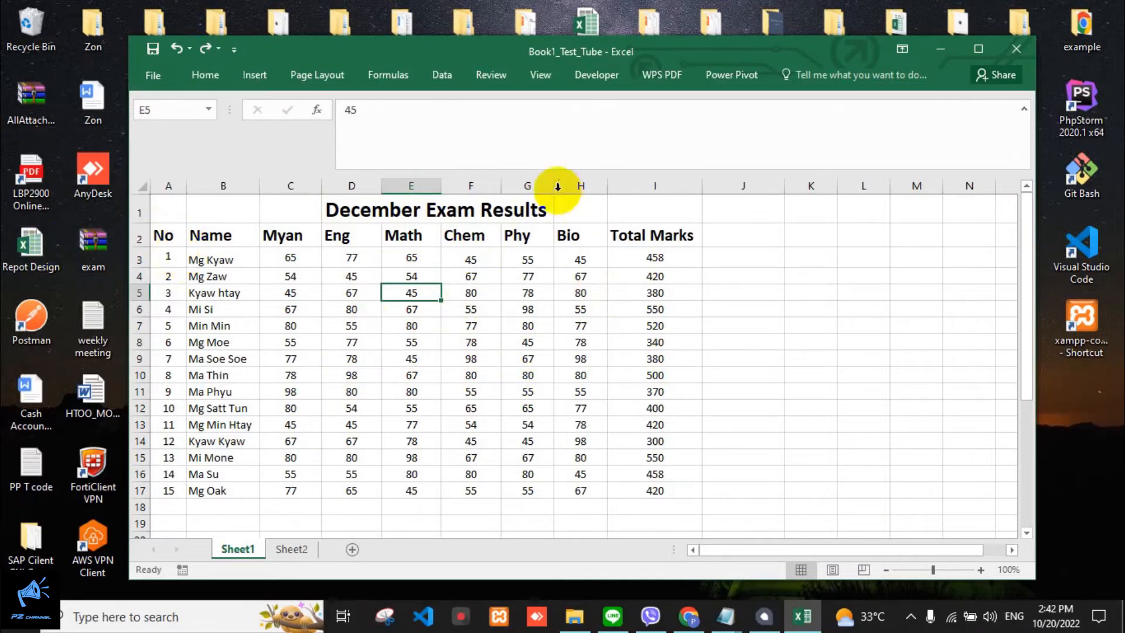
left_click(466, 209)
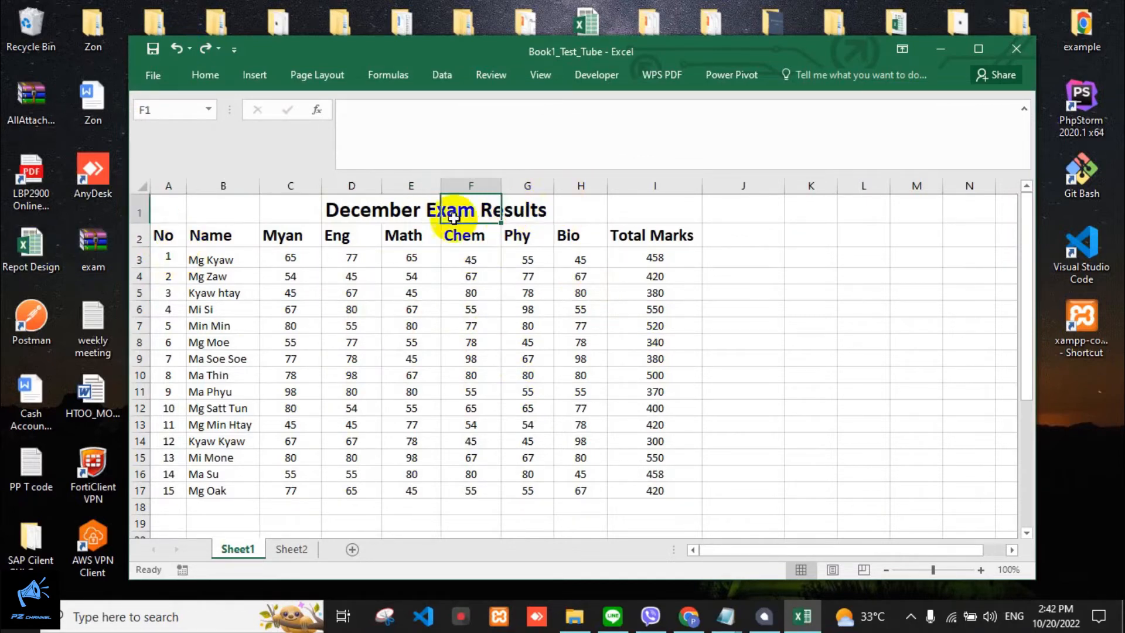
left_click(168, 238)
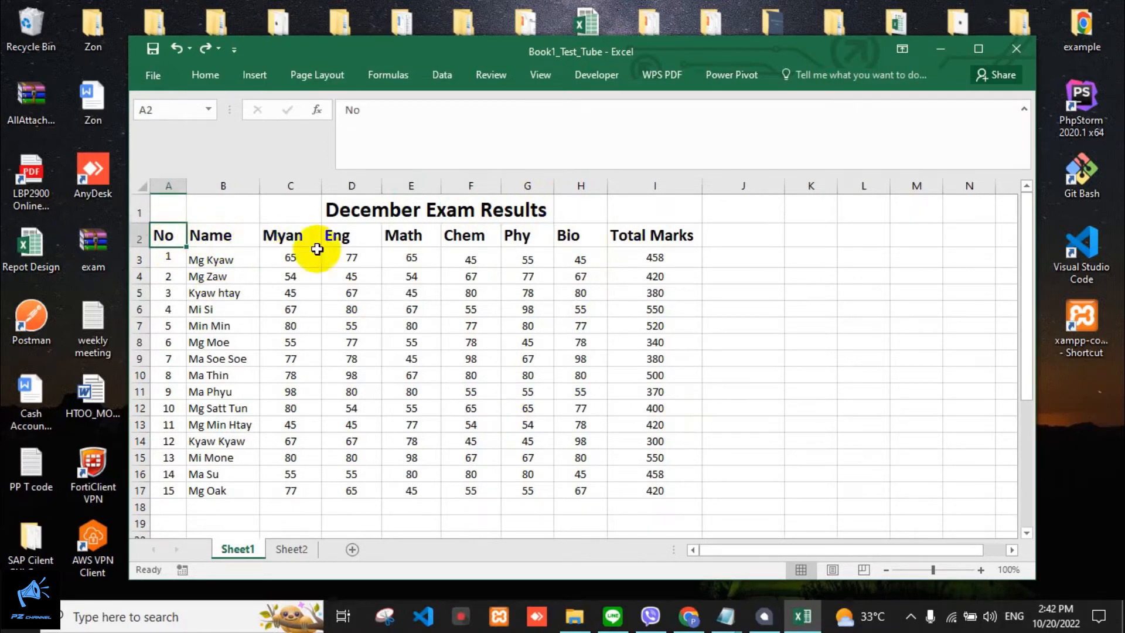
left_click_drag(167, 235, 638, 489)
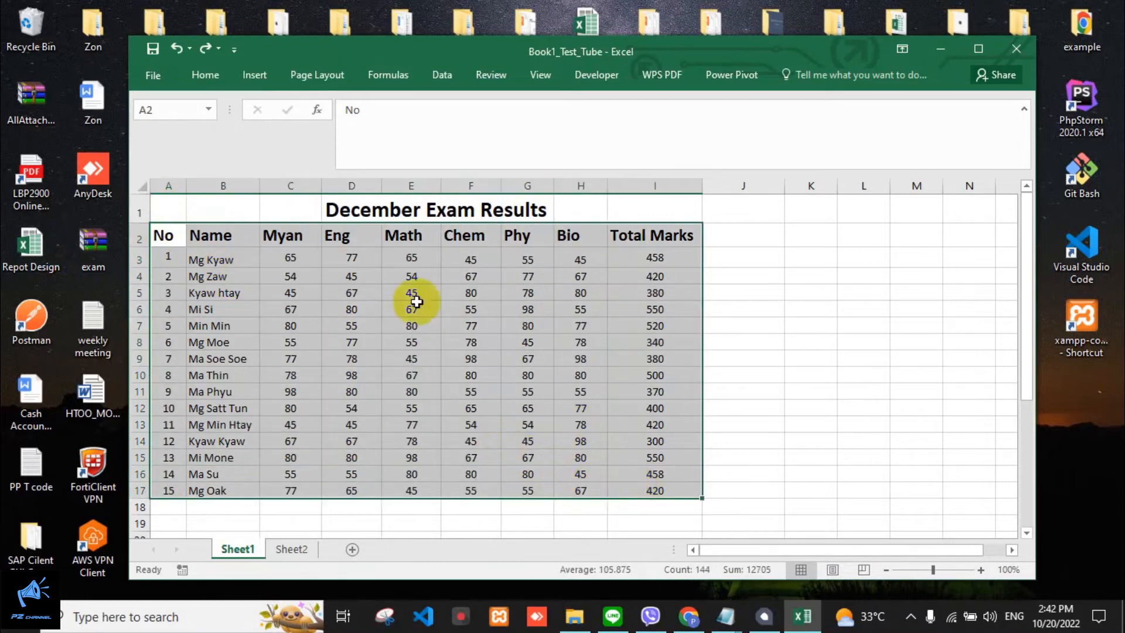
left_click(206, 76)
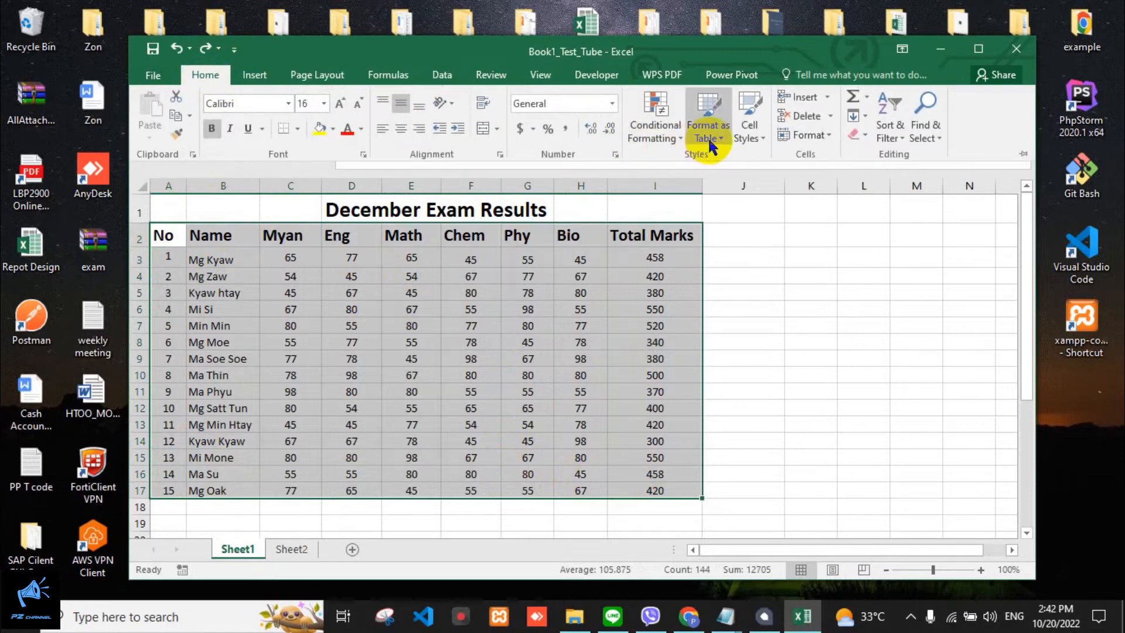
left_click(716, 142)
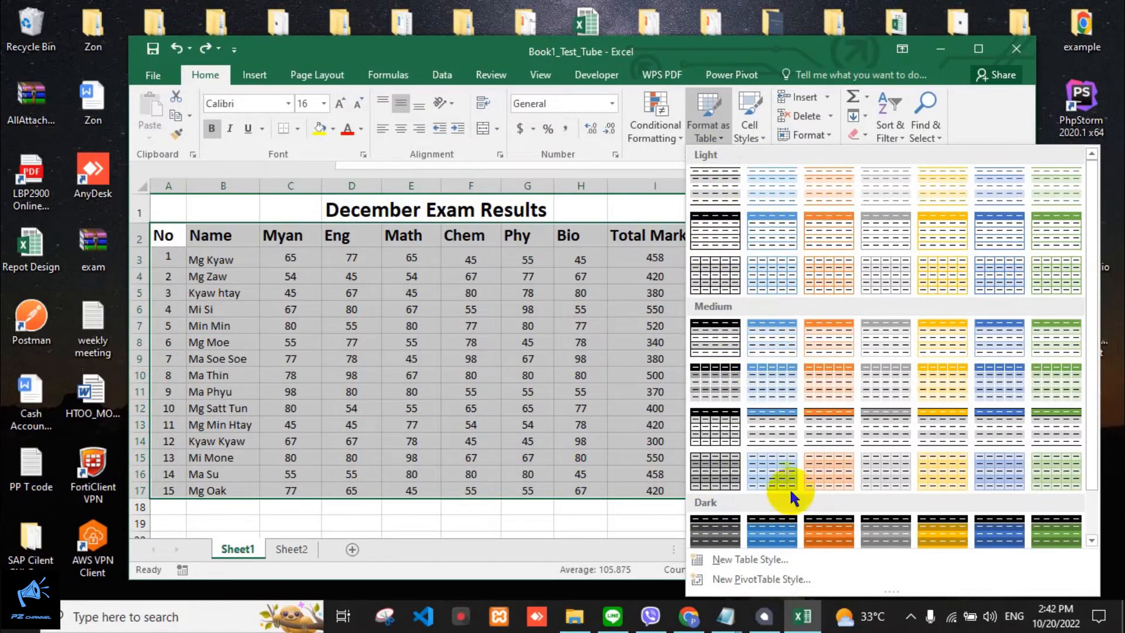
scroll(778, 509, "down", 1)
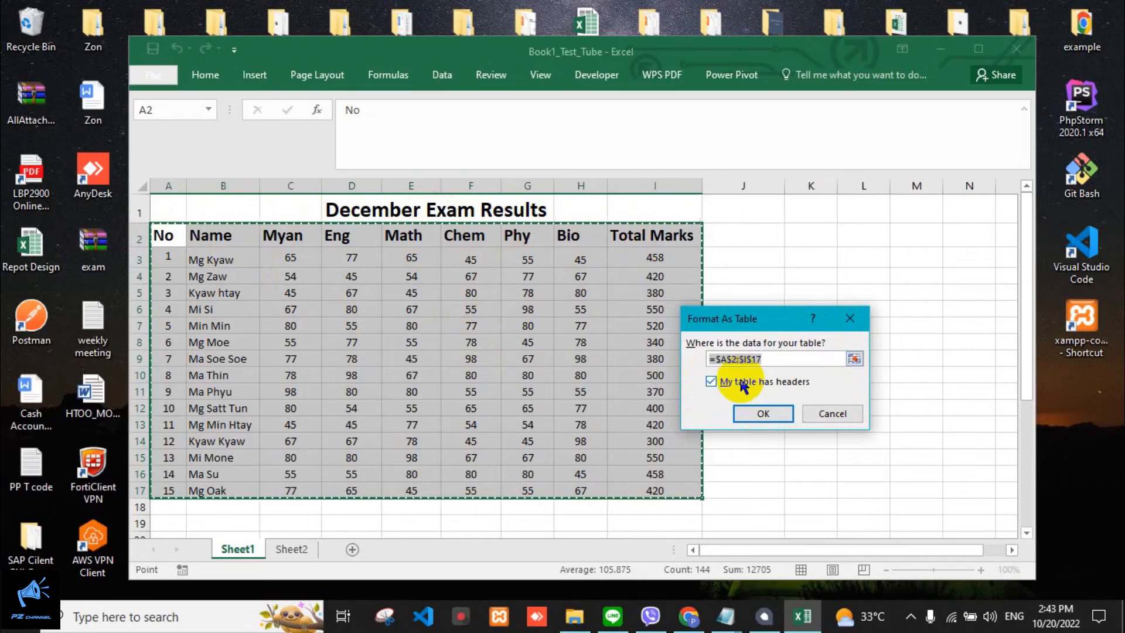
left_click(766, 417)
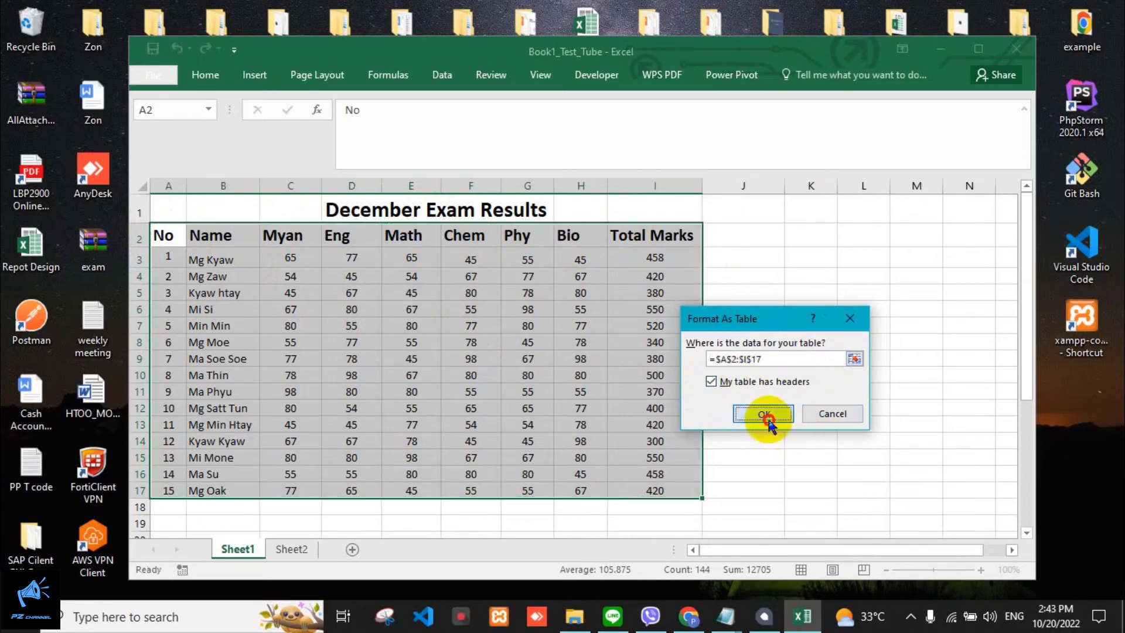
left_click(527, 362)
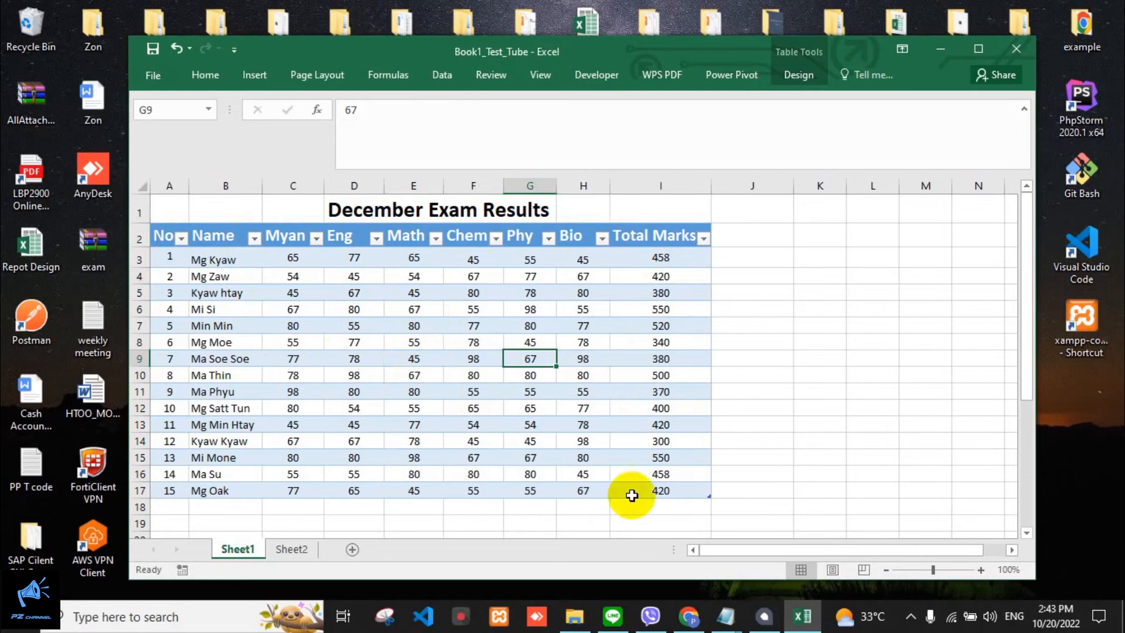
- Change the exam results table's style to the darker blue banded style in the first row of Medium styles
left_click(798, 75)
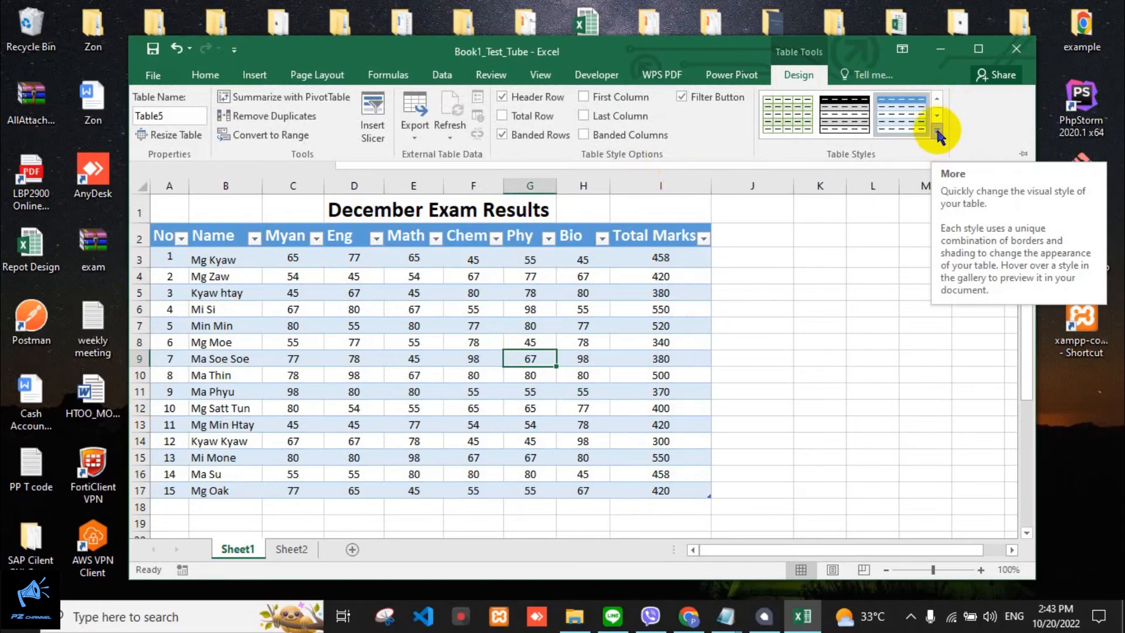
left_click(936, 128)
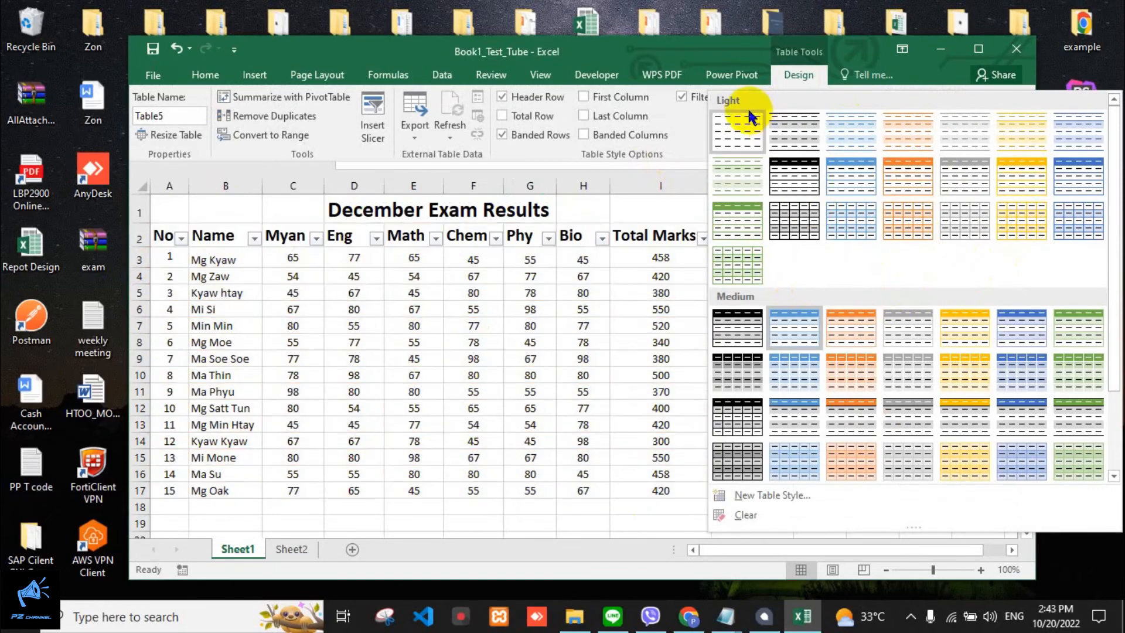
scroll(818, 408, "down", 2)
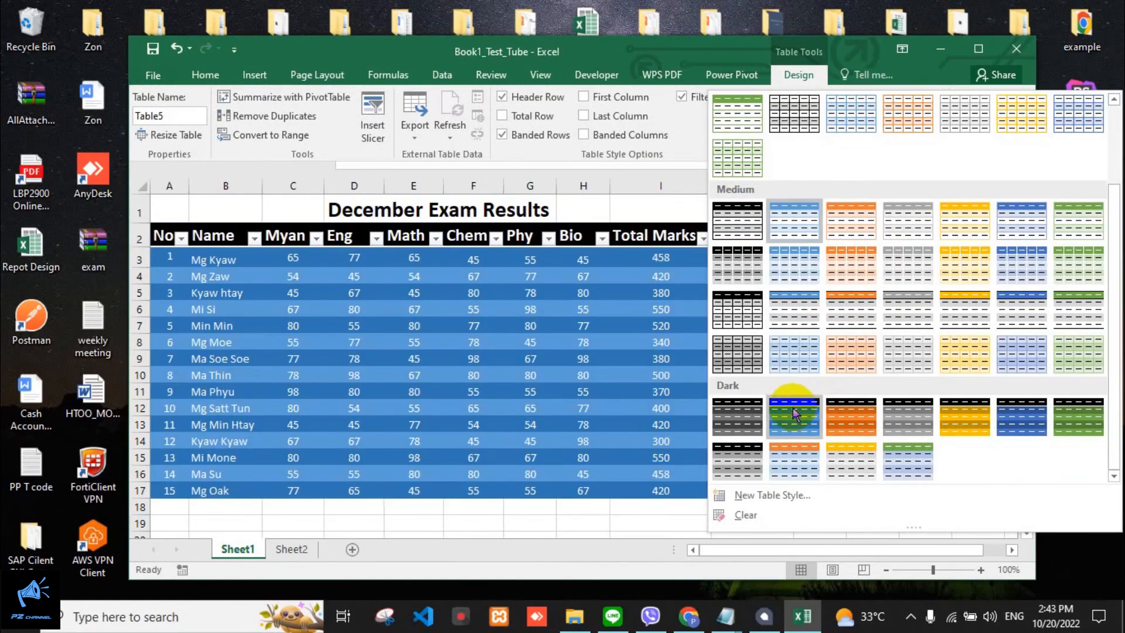
scroll(1052, 221, "up", 2)
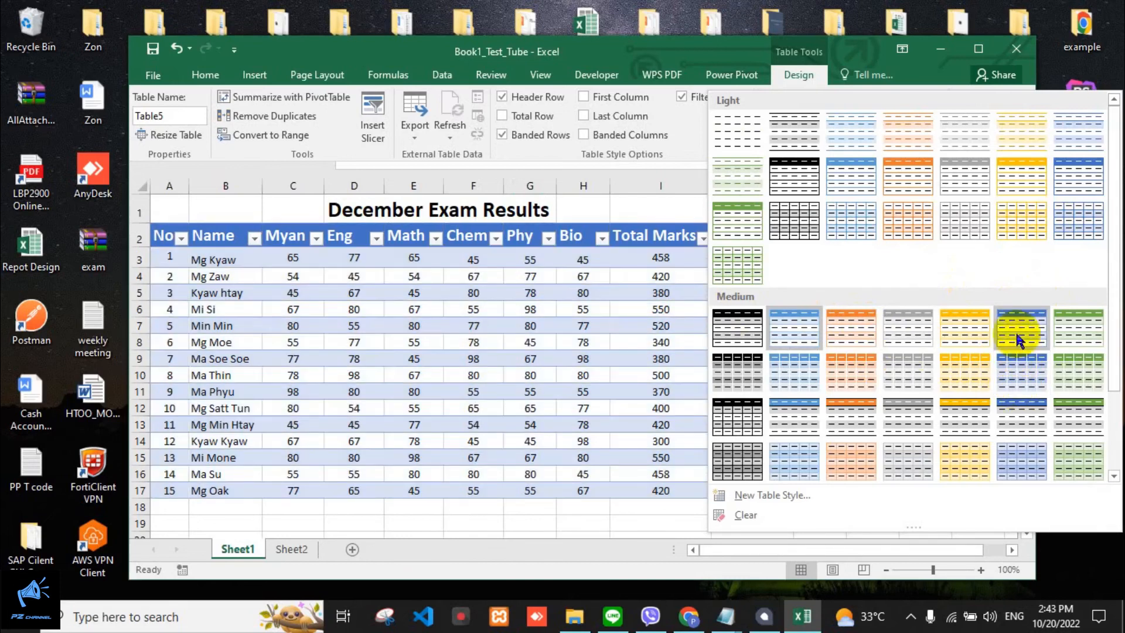
left_click(1007, 338)
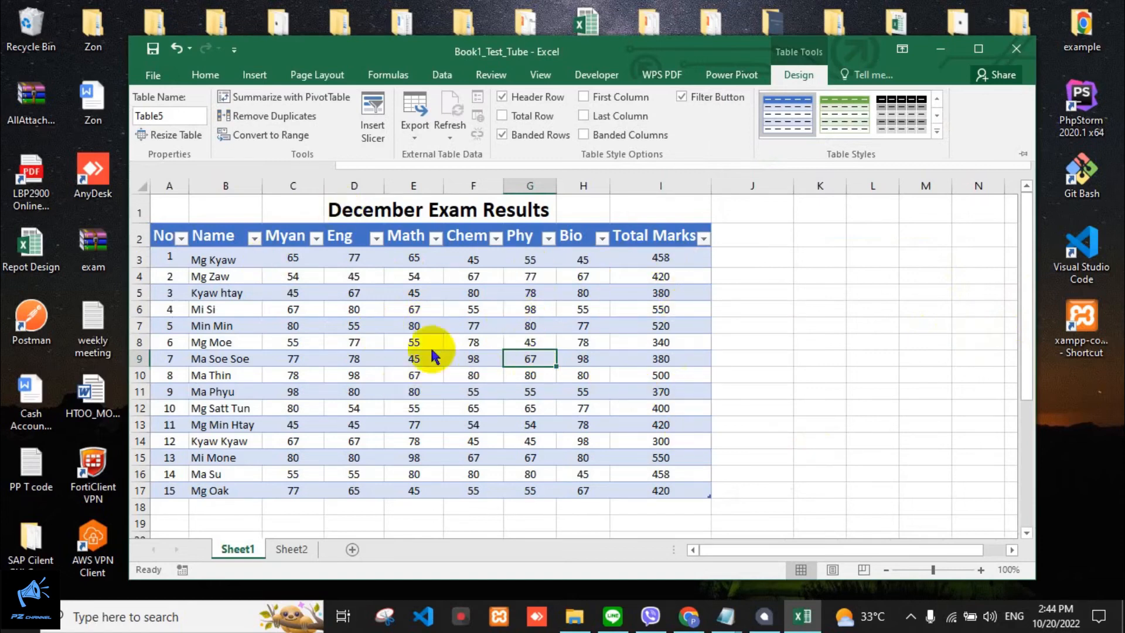
left_click(205, 75)
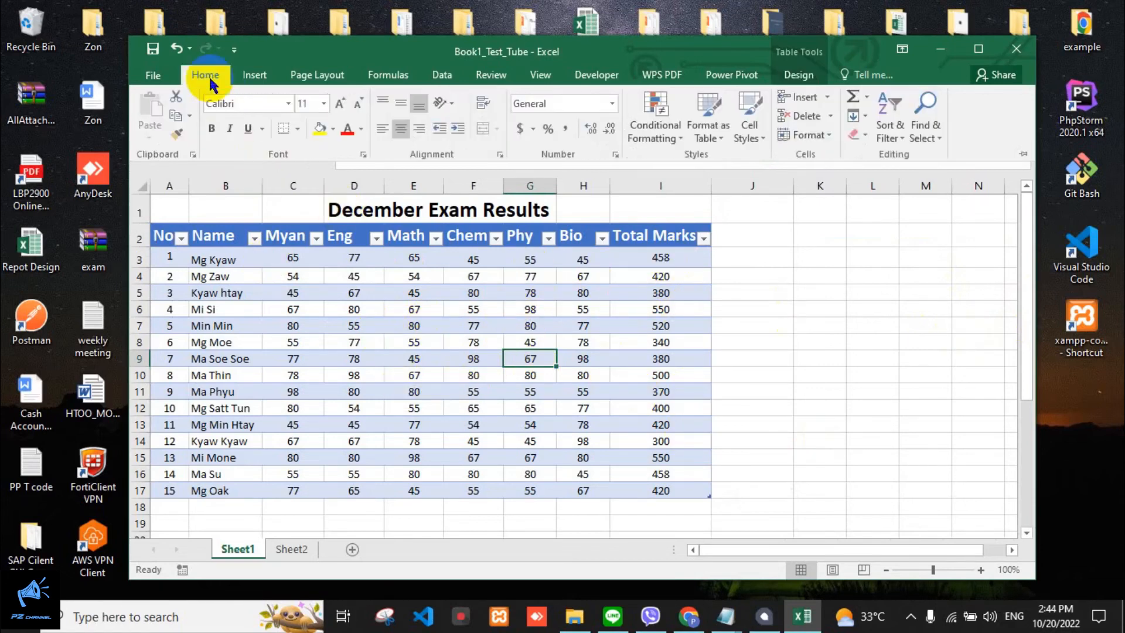